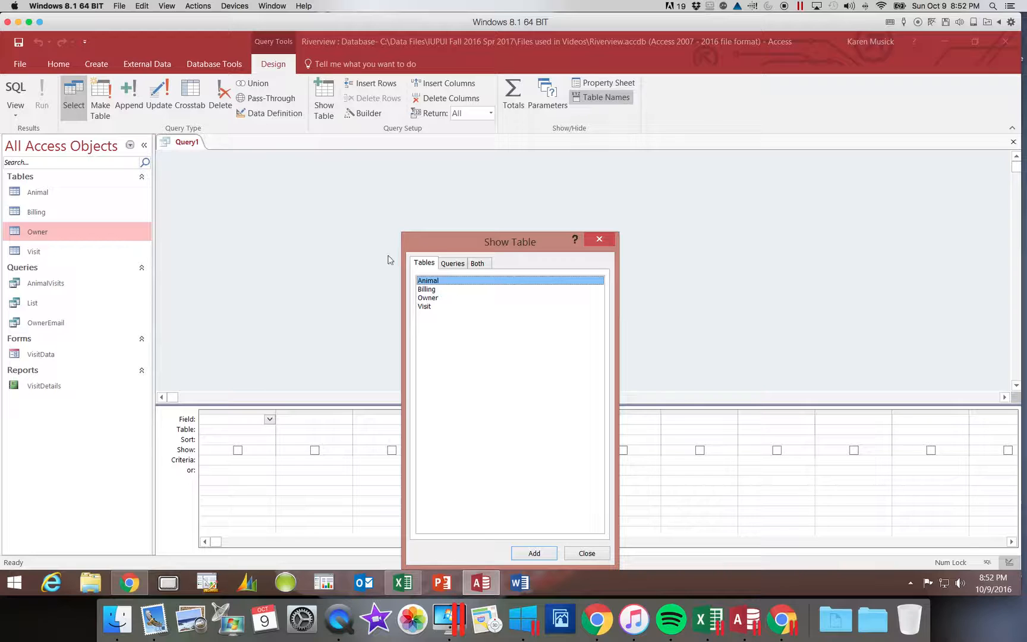
Add the Owner, Animal and Visit tables to the new query and close the table picker
{"action": "double_click", "coordinate": [434, 298]}
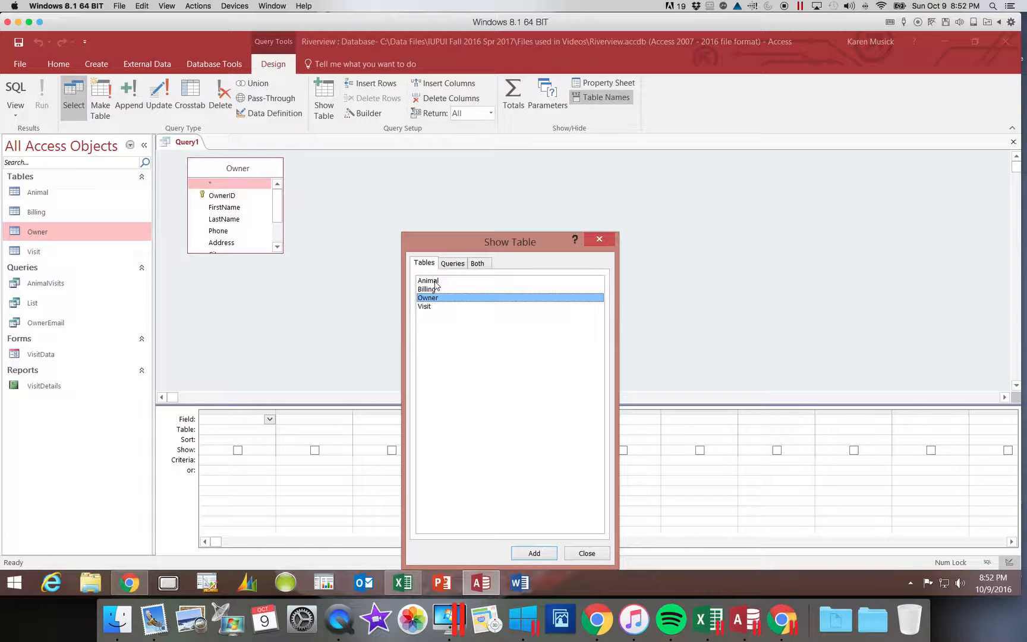
{"action": "double_click", "coordinate": [436, 282]}
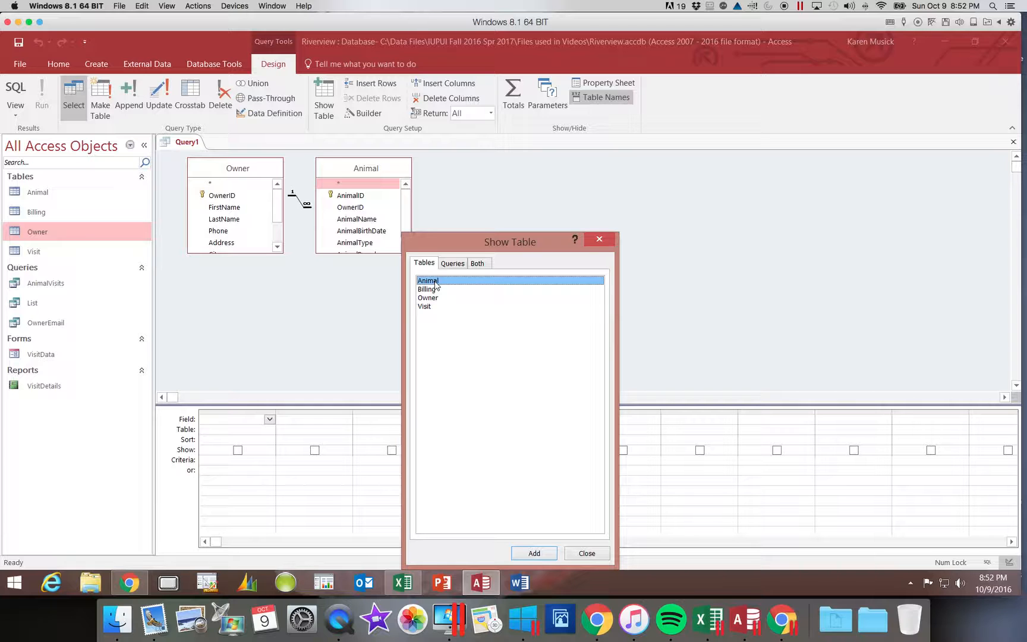
{"action": "left_click", "coordinate": [432, 307]}
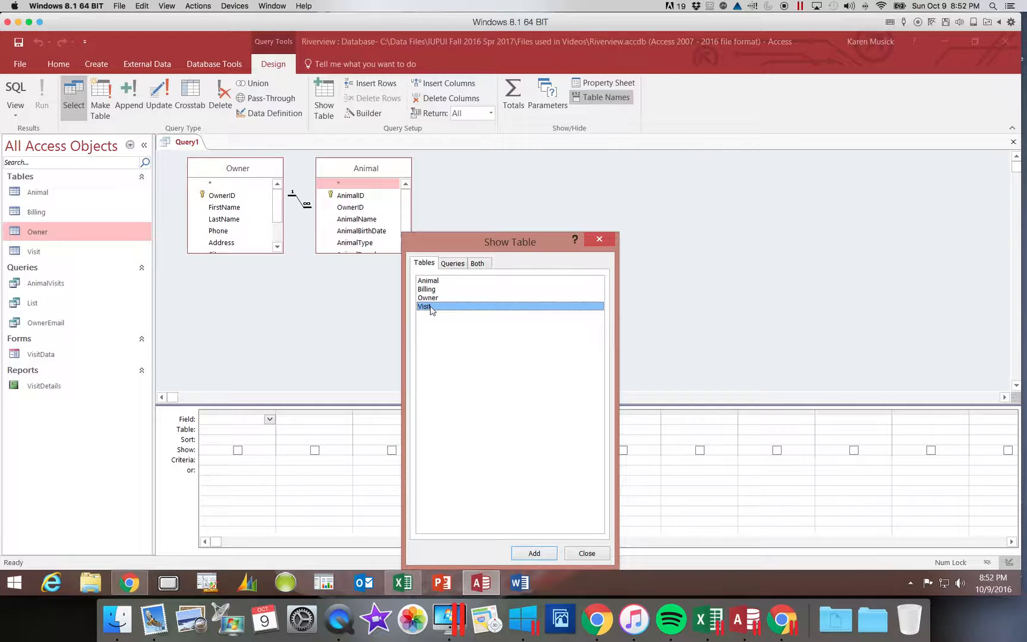
{"action": "left_click", "coordinate": [535, 554]}
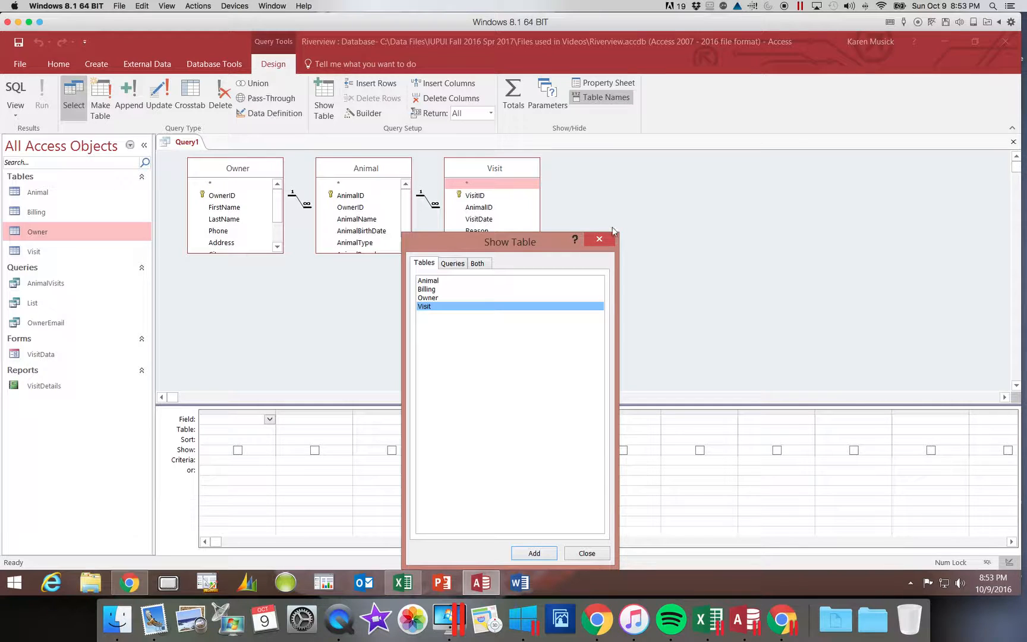
{"action": "left_click", "coordinate": [600, 240]}
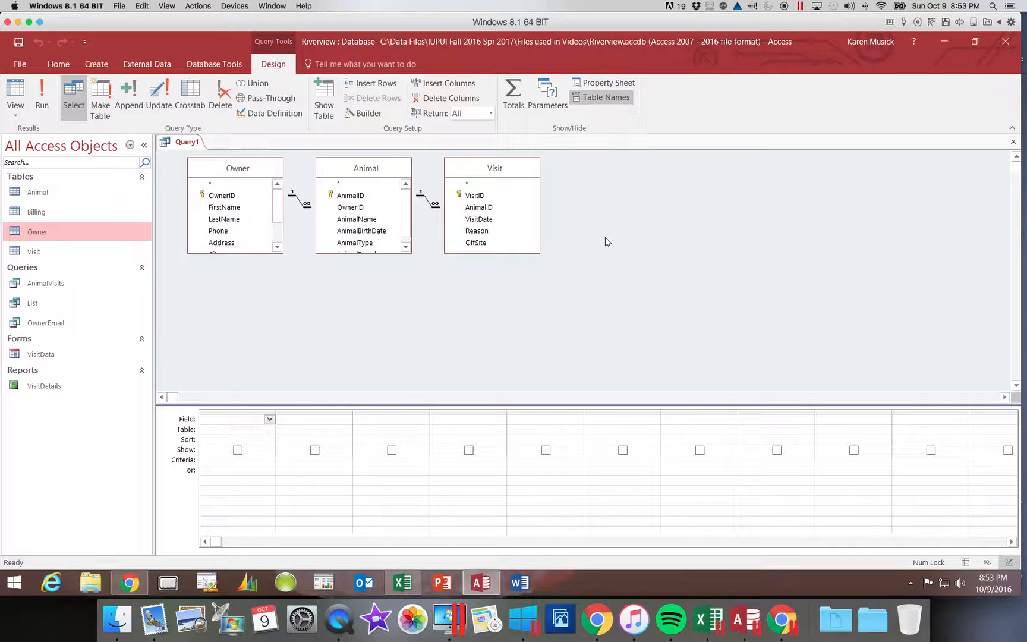
{"action": "left_click", "coordinate": [327, 99]}
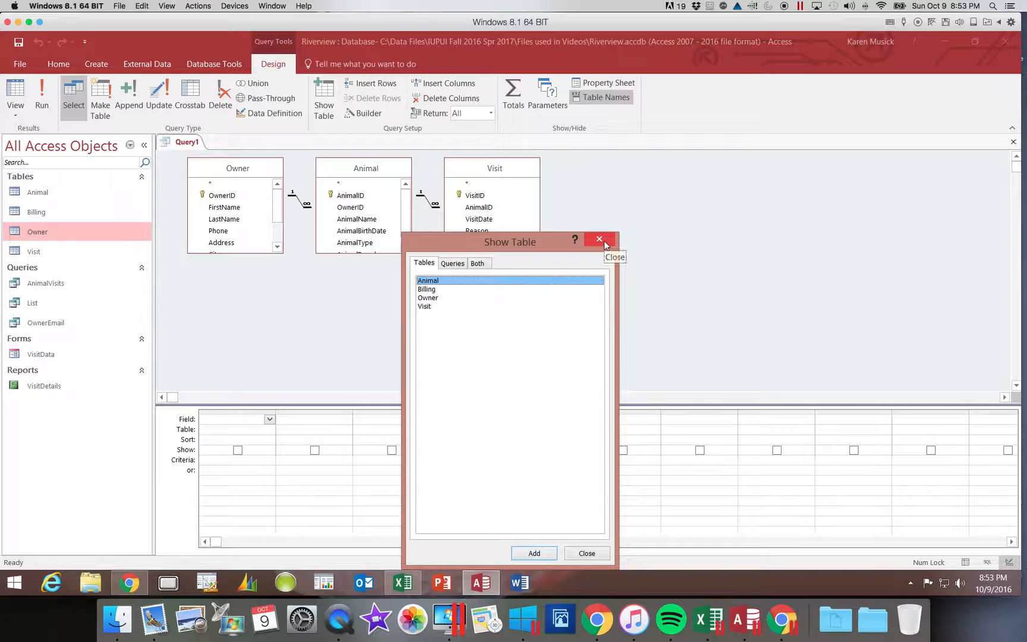
{"action": "left_click", "coordinate": [604, 242]}
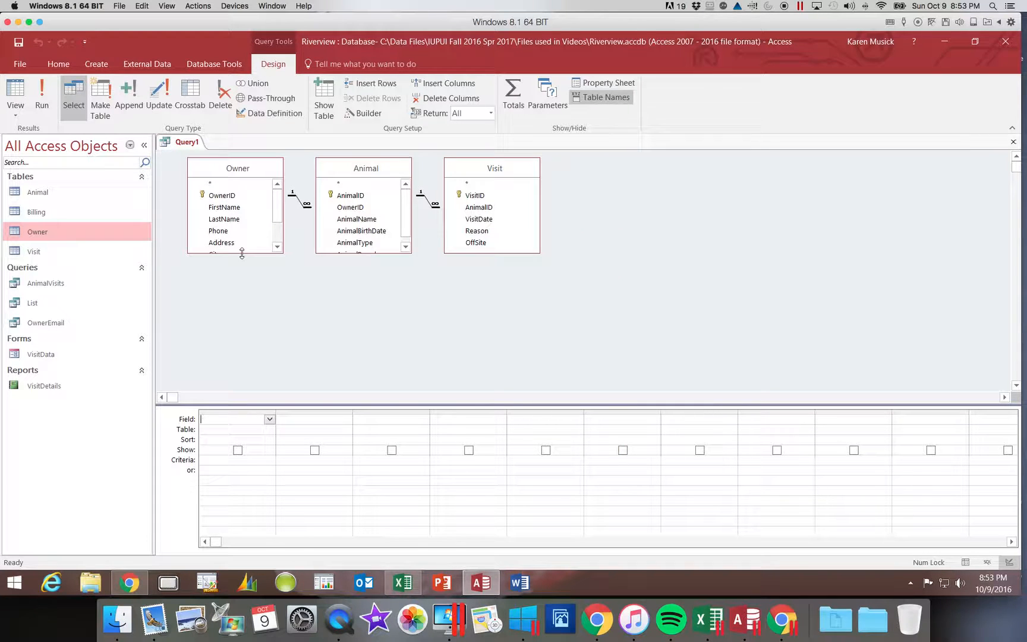
Lengthen the Owner and Animal field lists to show every field, and add AnimalName, AnimalBirthDate and AnimalType to the query grid
{"action": "left_click_drag", "start_coordinate": [242, 253], "coordinate": [238, 299]}
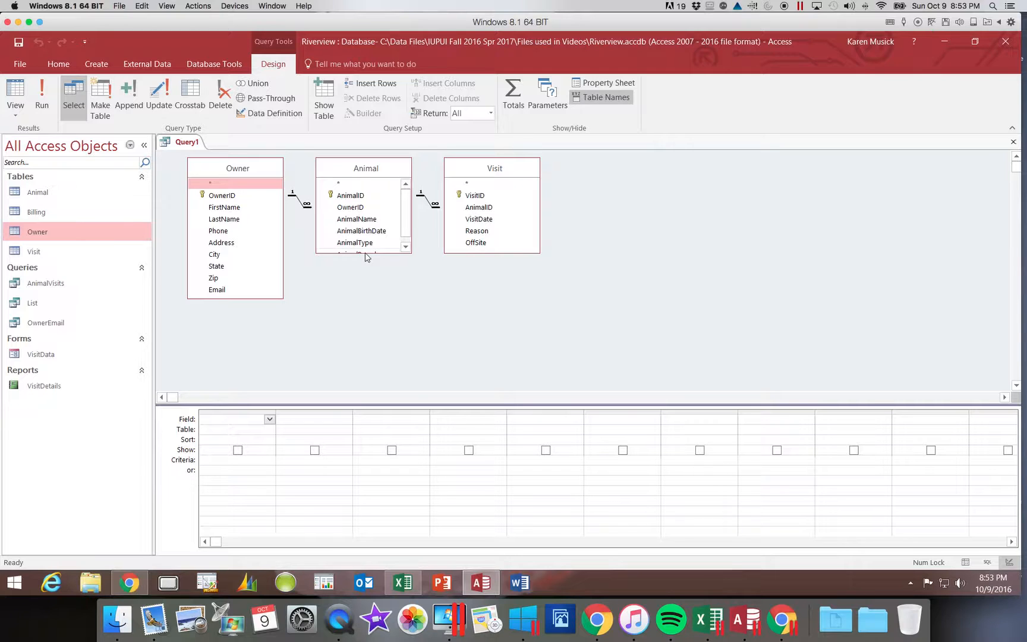
{"action": "left_click_drag", "start_coordinate": [362, 254], "coordinate": [362, 267]}
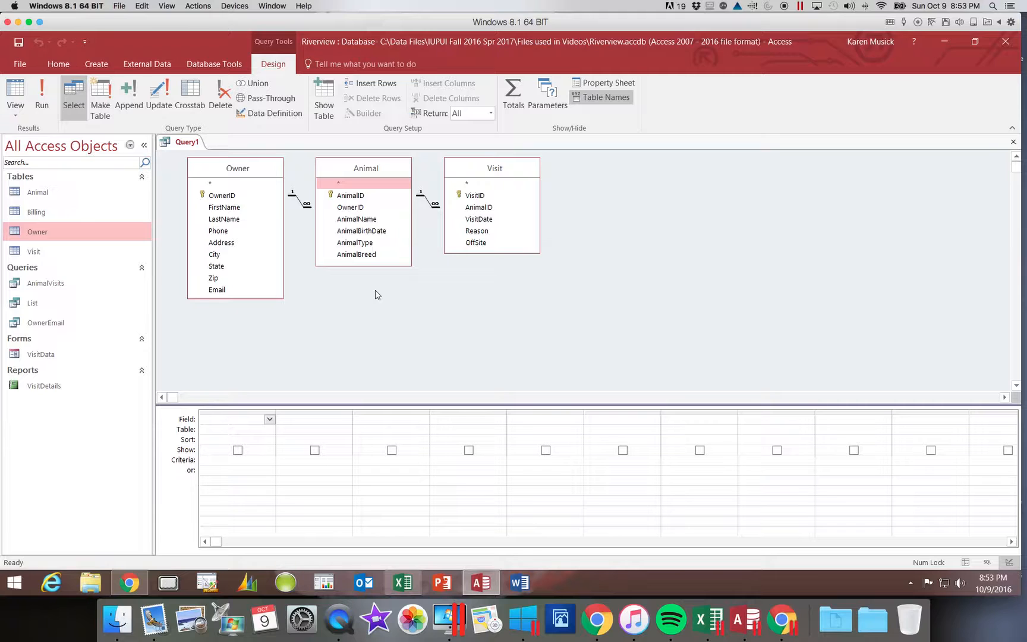
{"action": "double_click", "coordinate": [364, 221]}
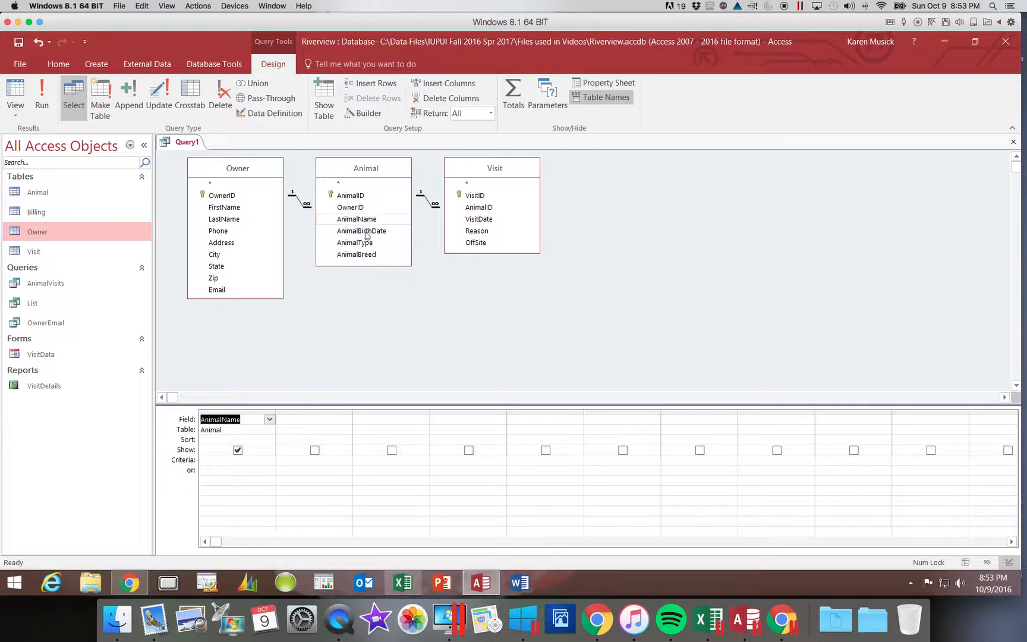
{"action": "double_click", "coordinate": [366, 232]}
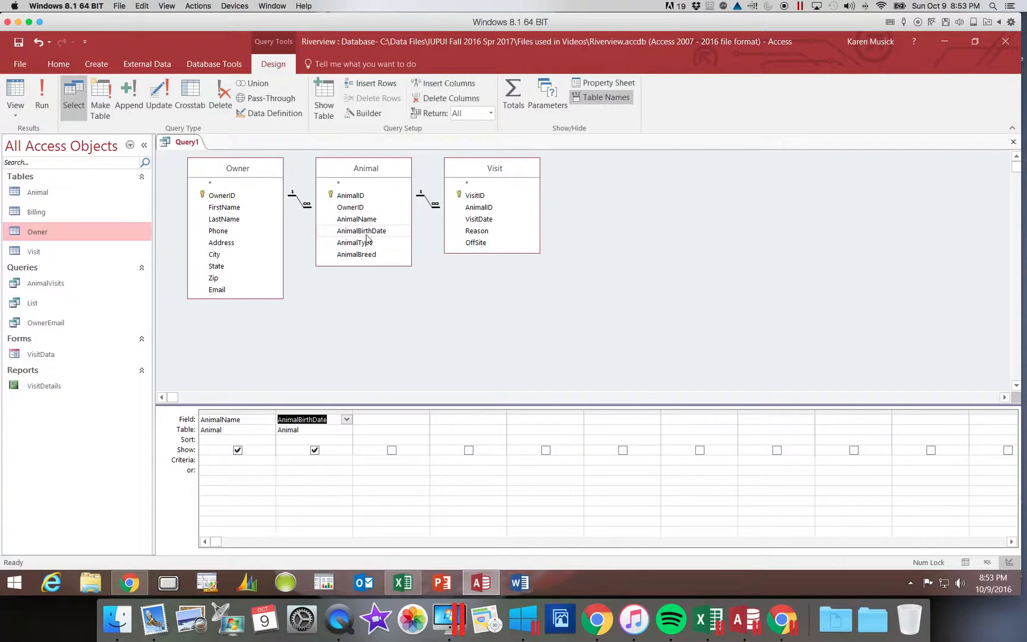
{"action": "double_click", "coordinate": [367, 243]}
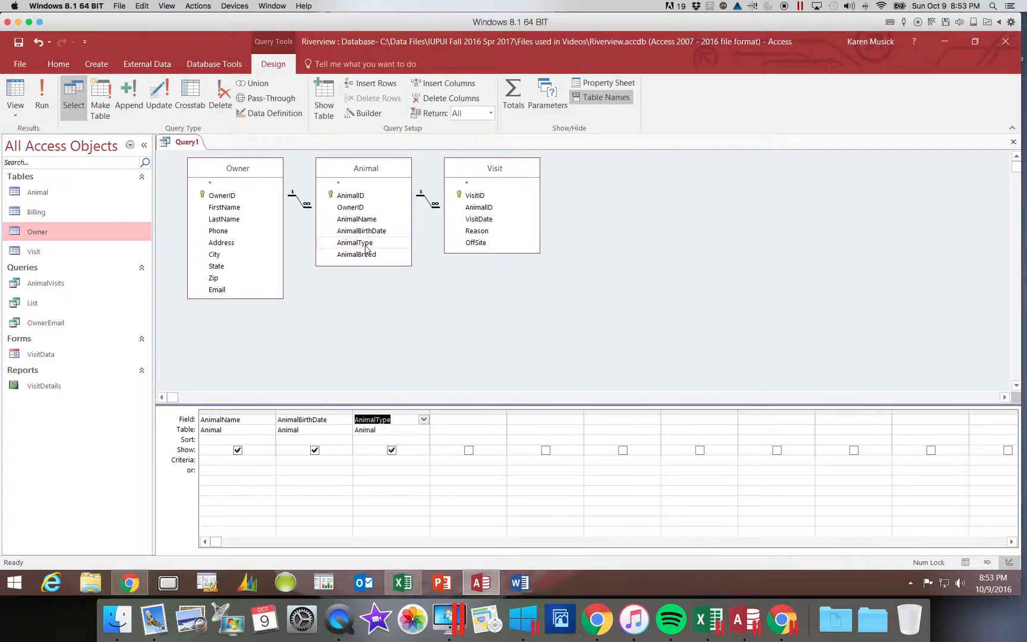
Add VisitDate and Reason from the Visit table and FirstName, LastName, Phone and Email from the Owner table to the query grid
{"action": "double_click", "coordinate": [485, 221]}
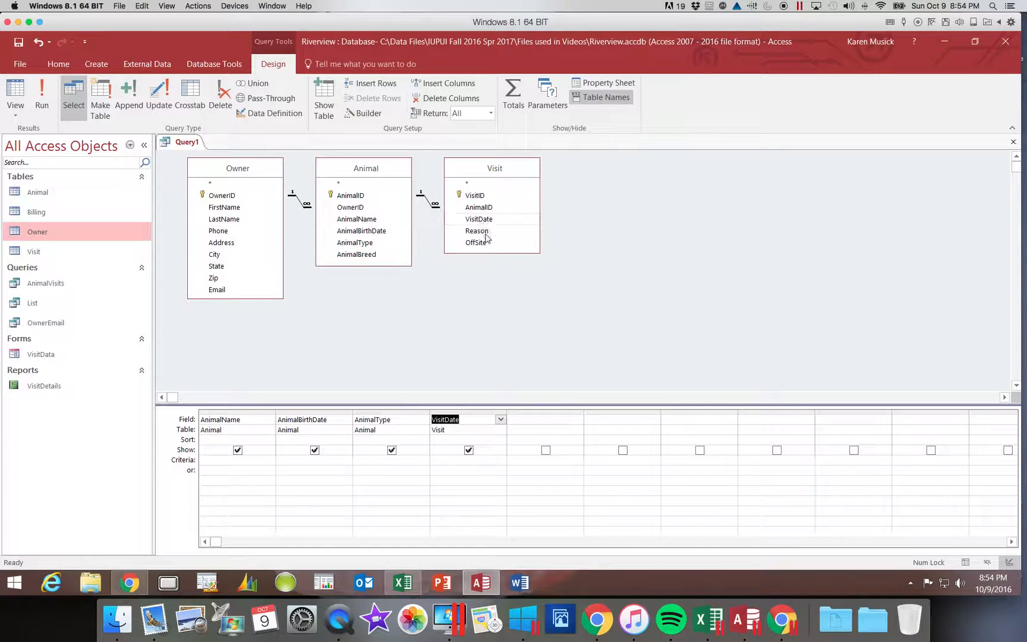
{"action": "double_click", "coordinate": [486, 233]}
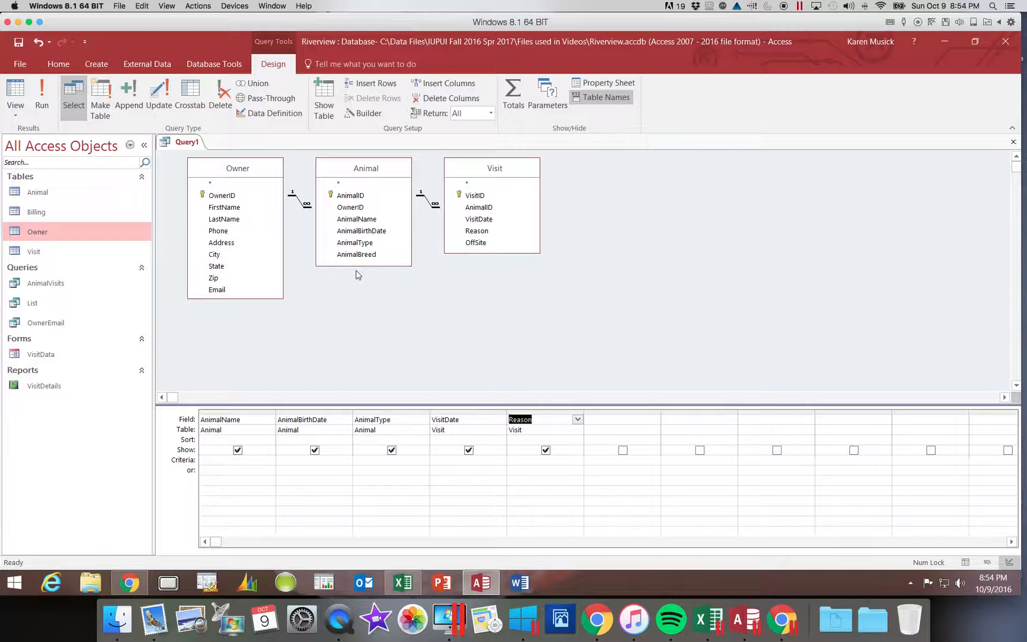
{"action": "left_click", "coordinate": [245, 207]}
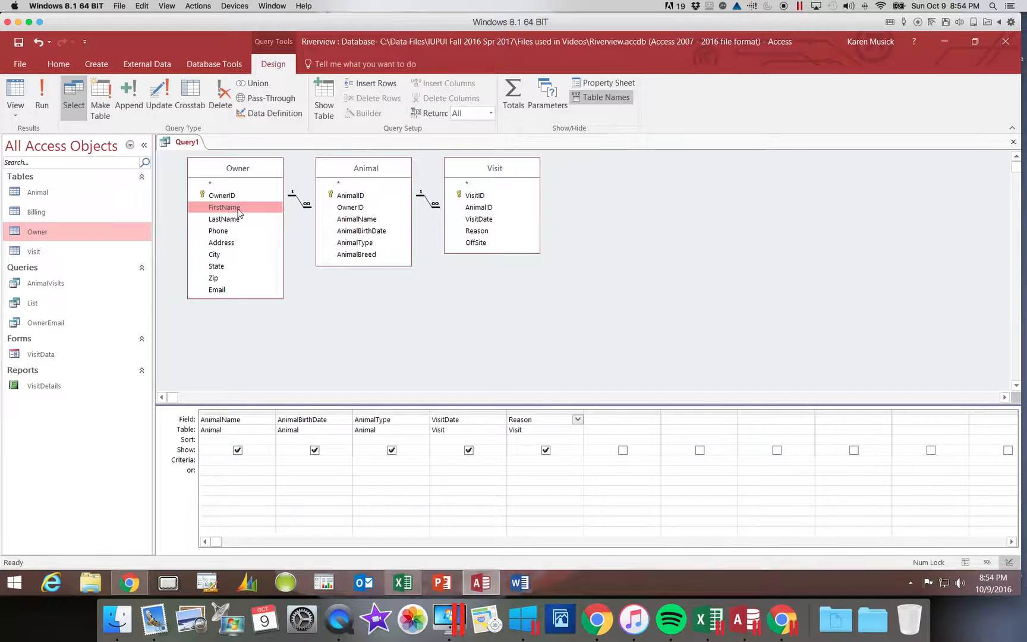
{"action": "double_click", "coordinate": [238, 208]}
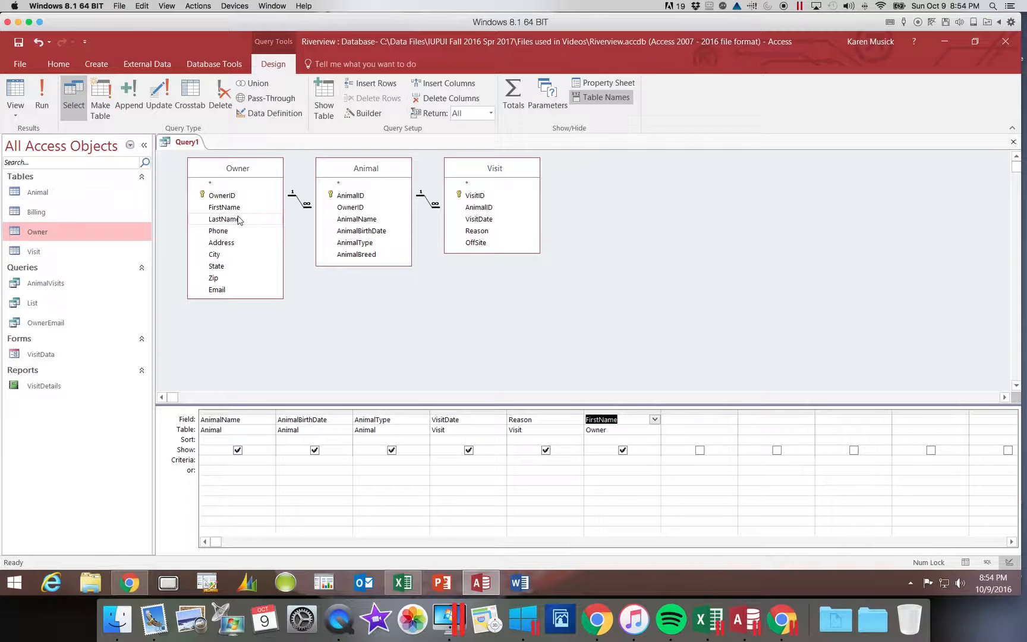
{"action": "double_click", "coordinate": [238, 220]}
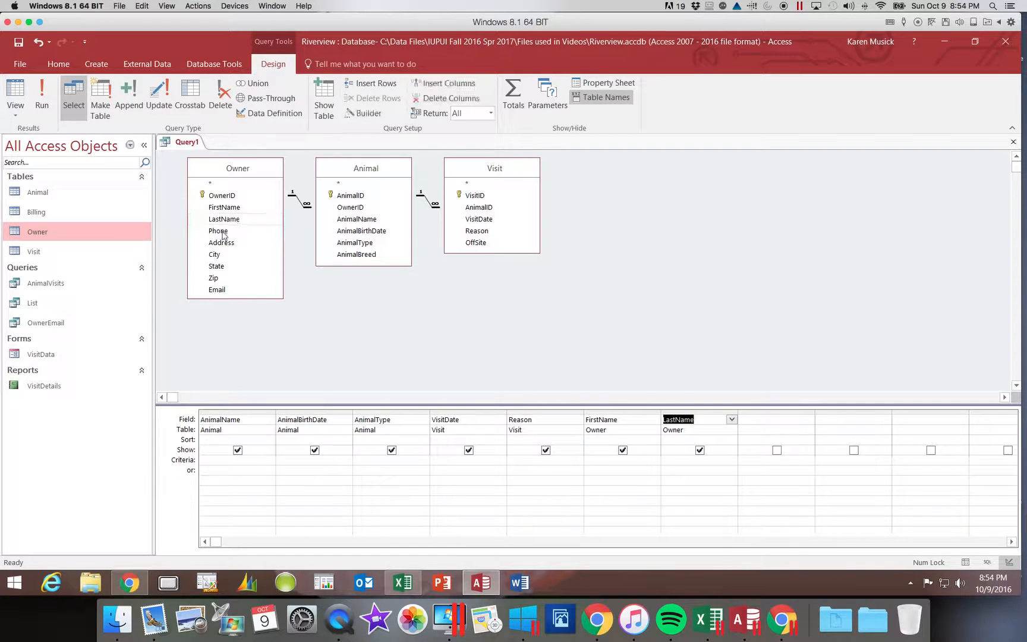
{"action": "left_click", "coordinate": [223, 233]}
{"action": "double_click", "coordinate": [223, 233]}
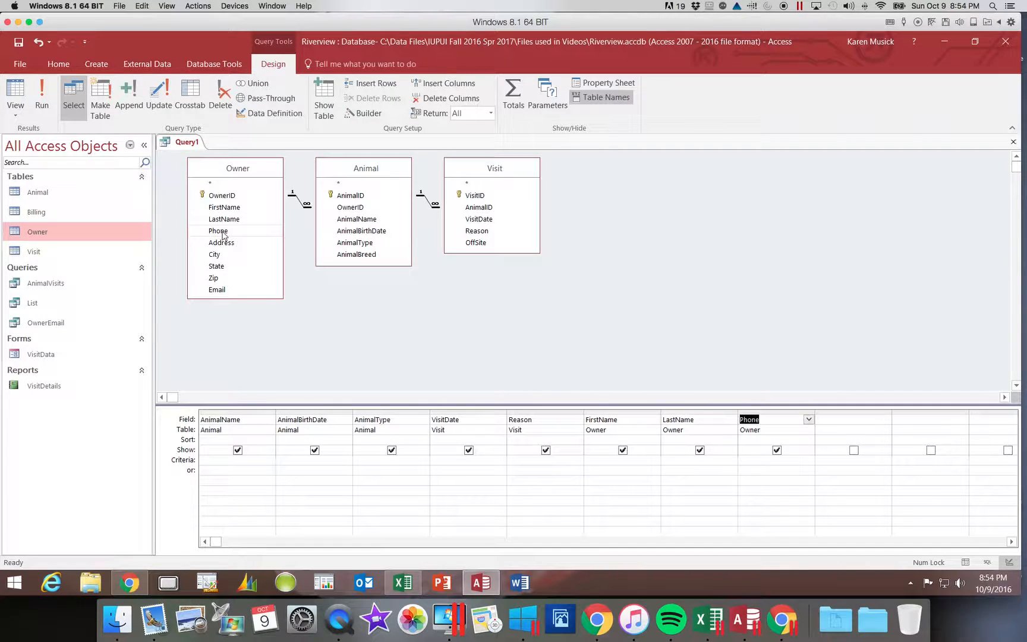
{"action": "left_click", "coordinate": [226, 291]}
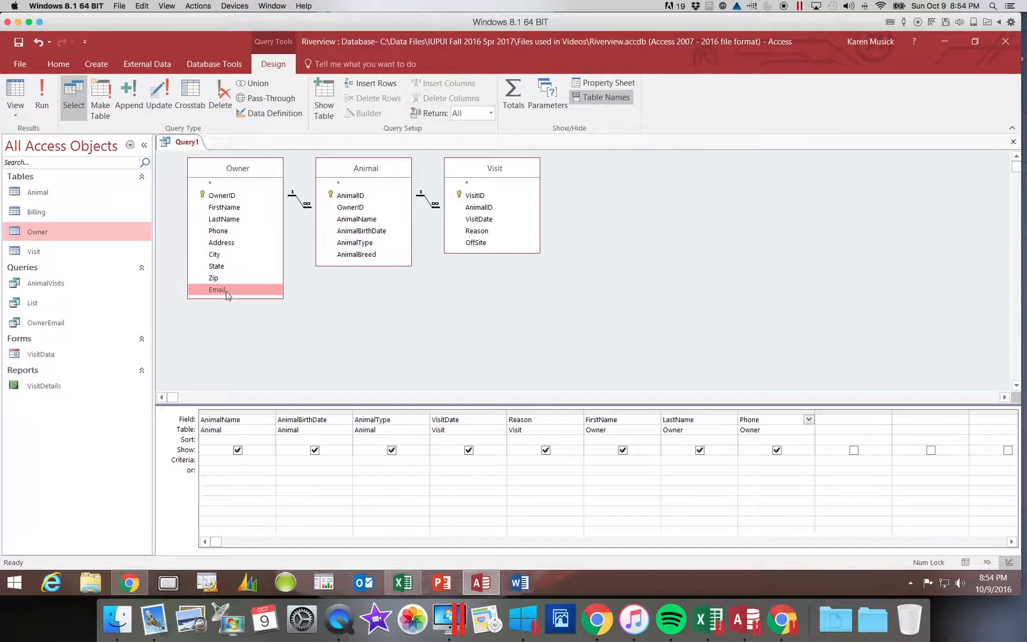
{"action": "double_click", "coordinate": [226, 292]}
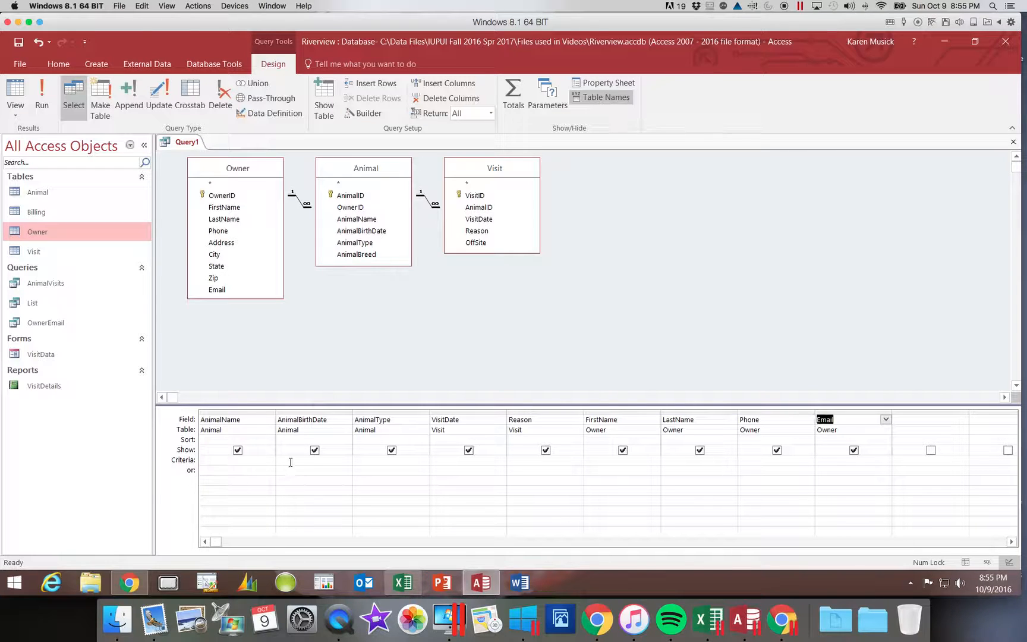
Set the AnimalType criterion to Dog and run the query
{"action": "left_click", "coordinate": [365, 460]}
{"action": "type", "text": "Dog"}
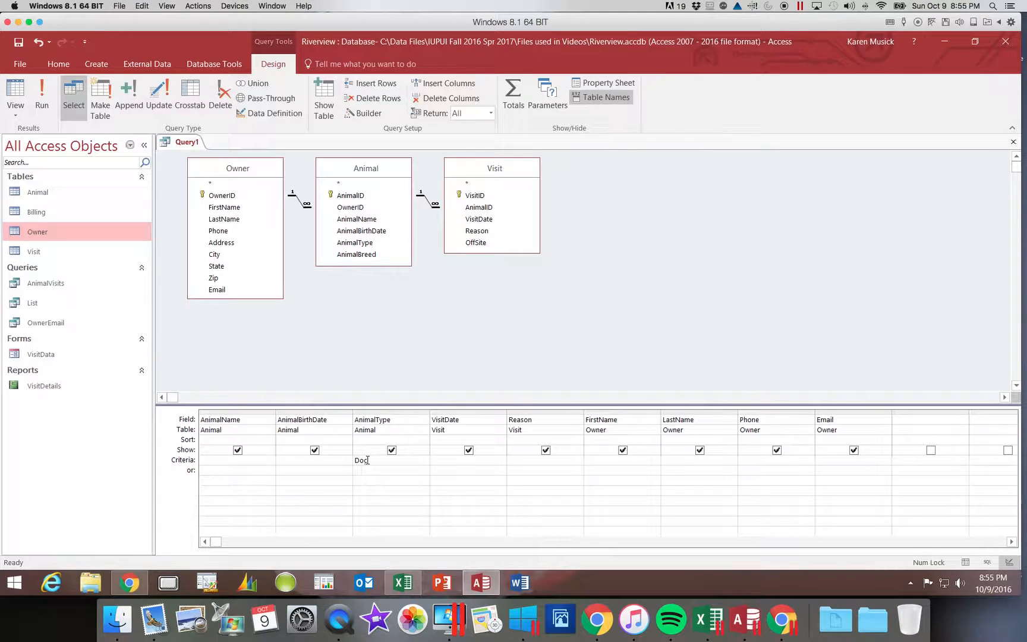
{"action": "key", "text": "Tab"}
{"action": "left_click", "coordinate": [44, 108]}
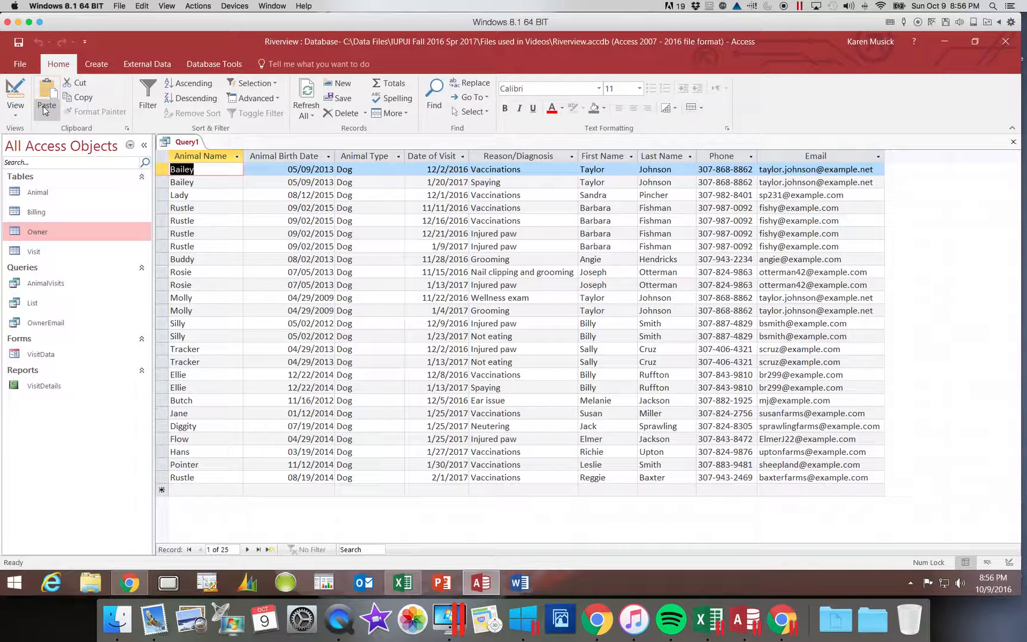
Save the query as DogAnimalType
{"action": "left_click", "coordinate": [19, 44]}
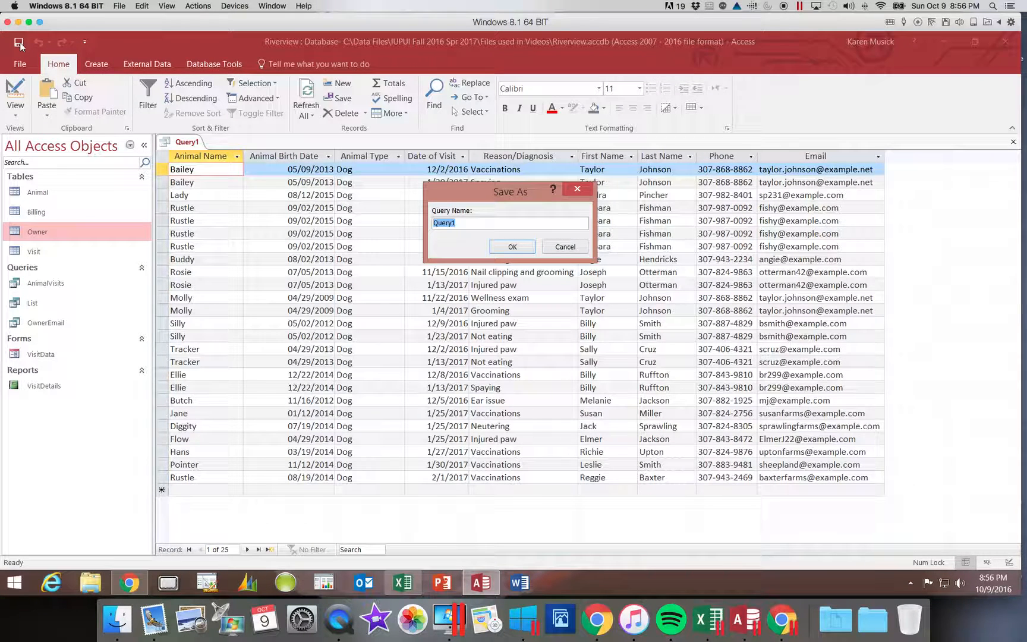
{"action": "type", "text": "Dog"}
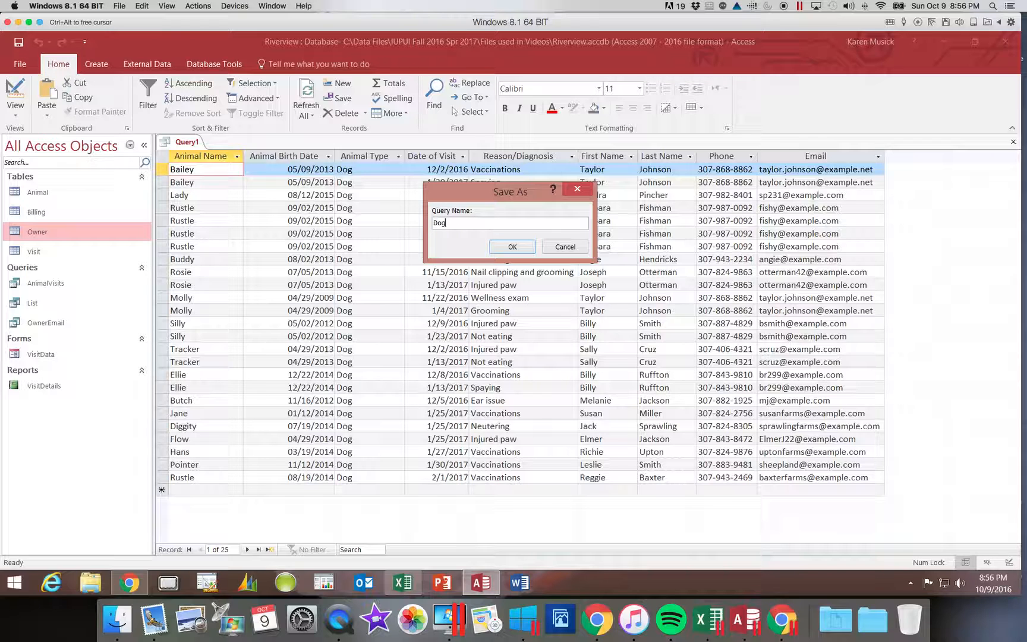
{"action": "type", "text": "AnimalType"}
{"action": "key", "text": "Return"}
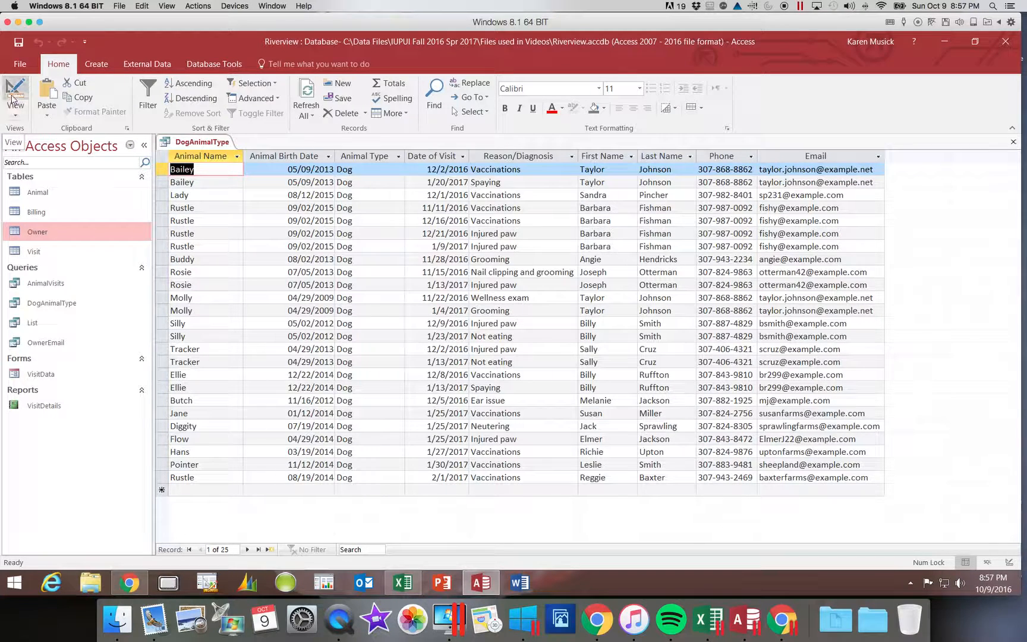
Return to the query's design, exclude AnimalType from the displayed columns, and rerun and save the query
{"action": "left_click", "coordinate": [13, 113]}
{"action": "left_click", "coordinate": [42, 186]}
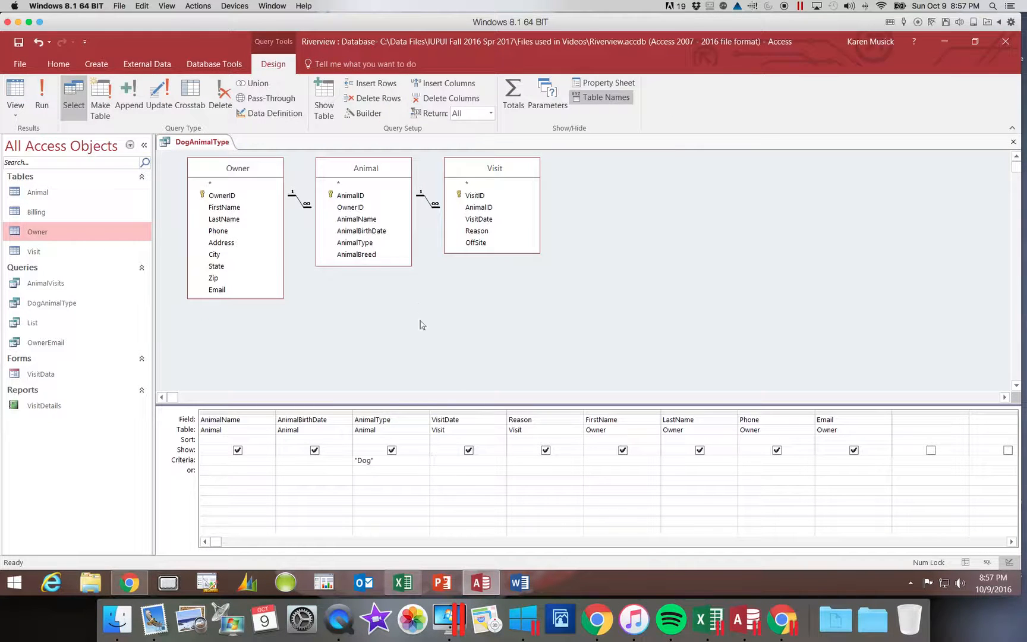
{"action": "left_click", "coordinate": [391, 451]}
{"action": "left_click", "coordinate": [42, 104]}
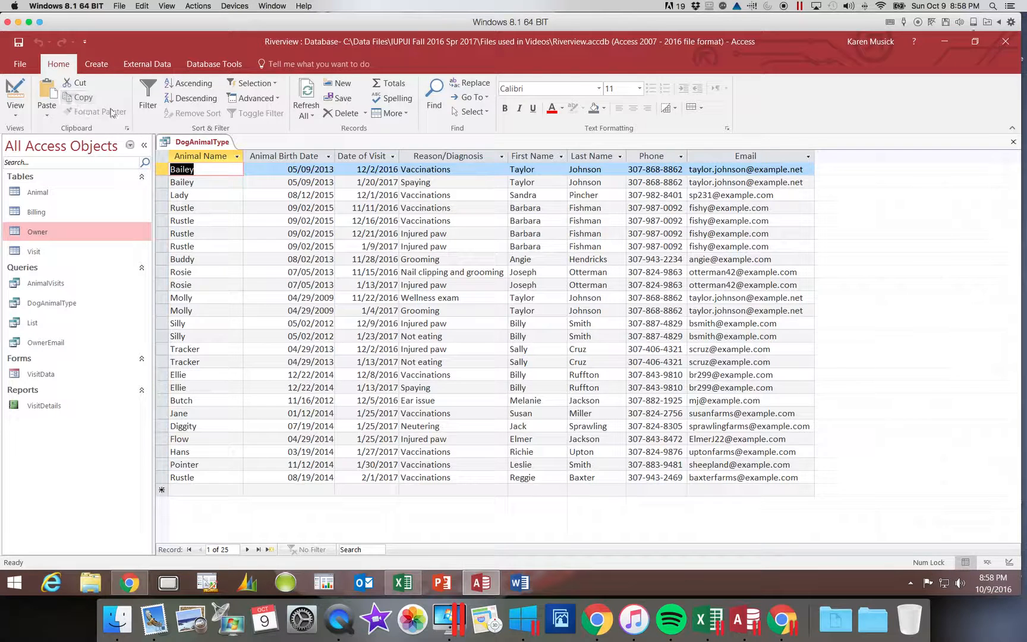
{"action": "left_click", "coordinate": [19, 43]}
Create a new query in Design view based on the Animal table, with its field list lengthened to show all fields
{"action": "left_click", "coordinate": [106, 64]}
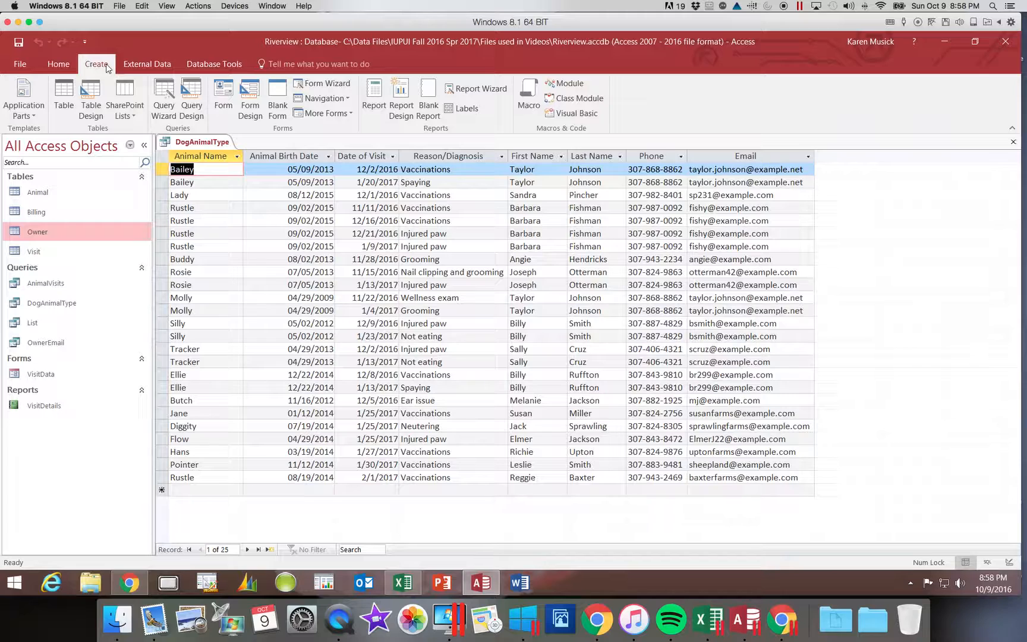
{"action": "left_click", "coordinate": [191, 112]}
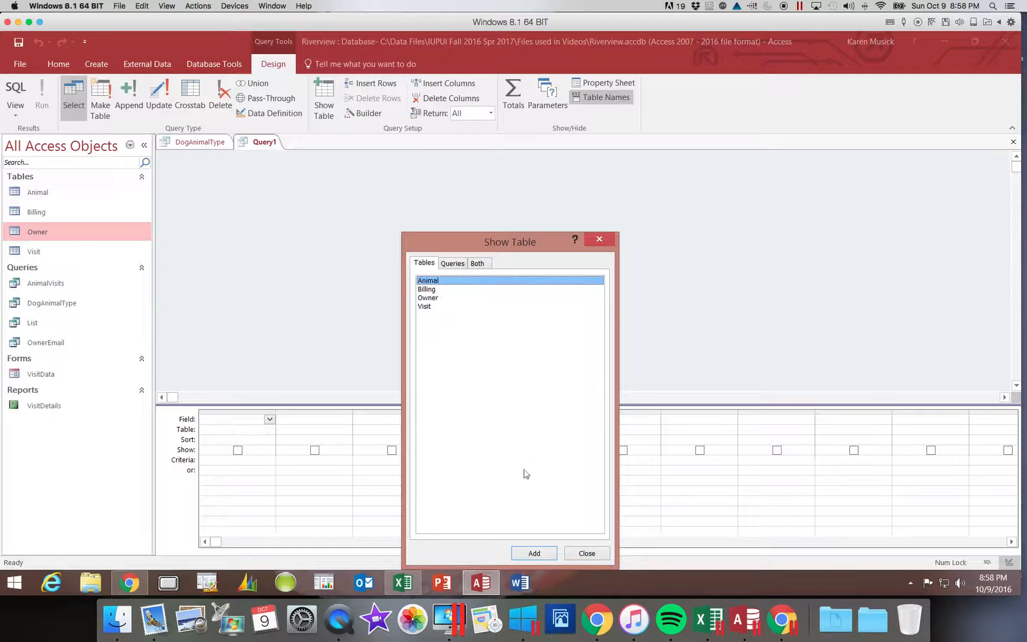
{"action": "left_click", "coordinate": [535, 552]}
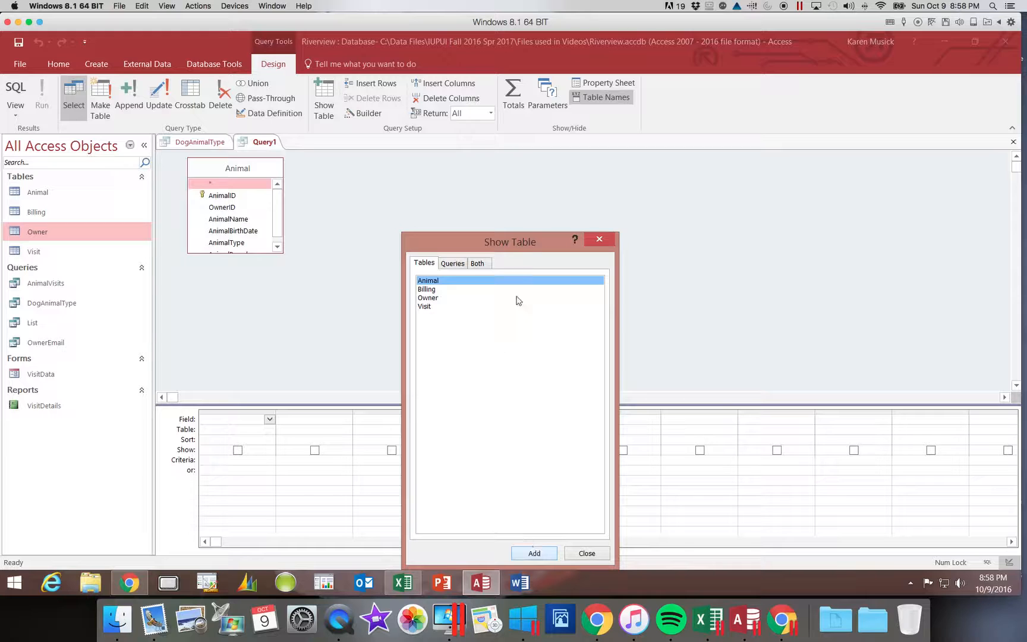
{"action": "left_click", "coordinate": [587, 553]}
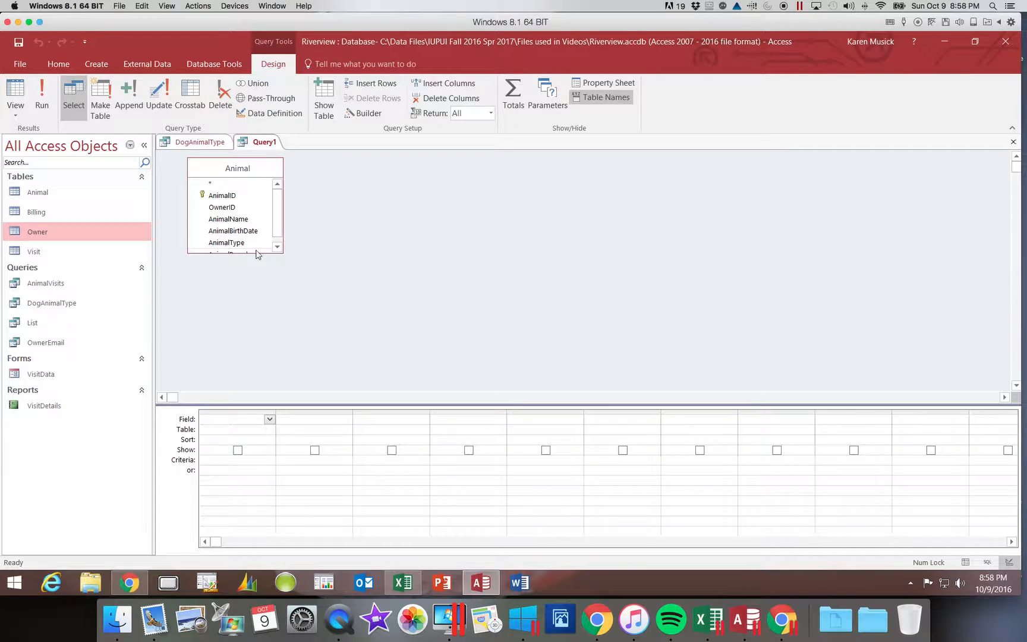
{"action": "left_click_drag", "start_coordinate": [257, 253], "coordinate": [256, 277]}
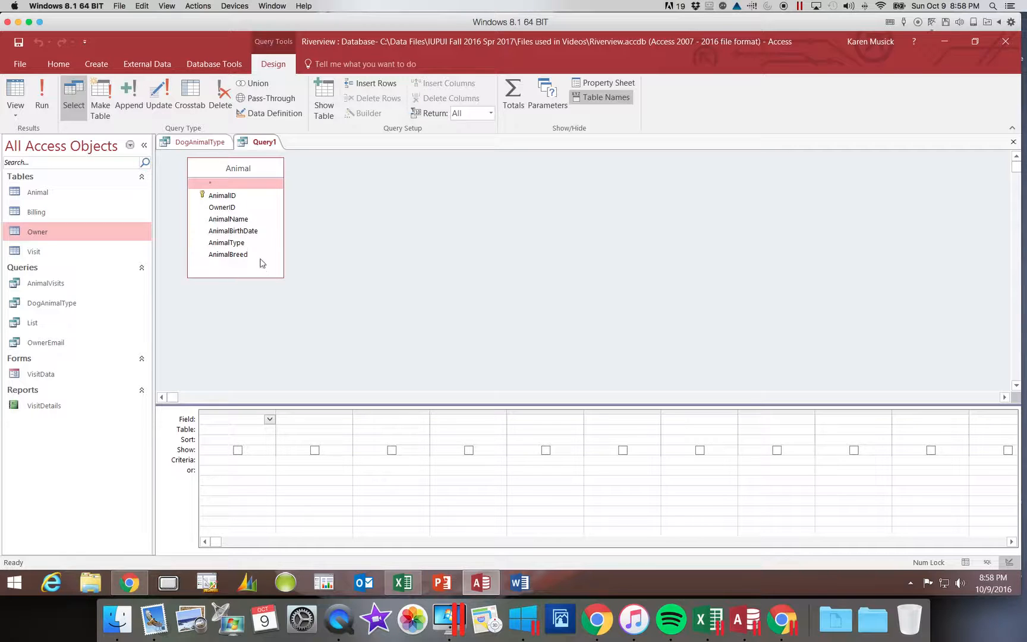
Add AnimalName, AnimalBirthDate and AnimalType from the Animal table to the new query's grid
{"action": "double_click", "coordinate": [241, 220]}
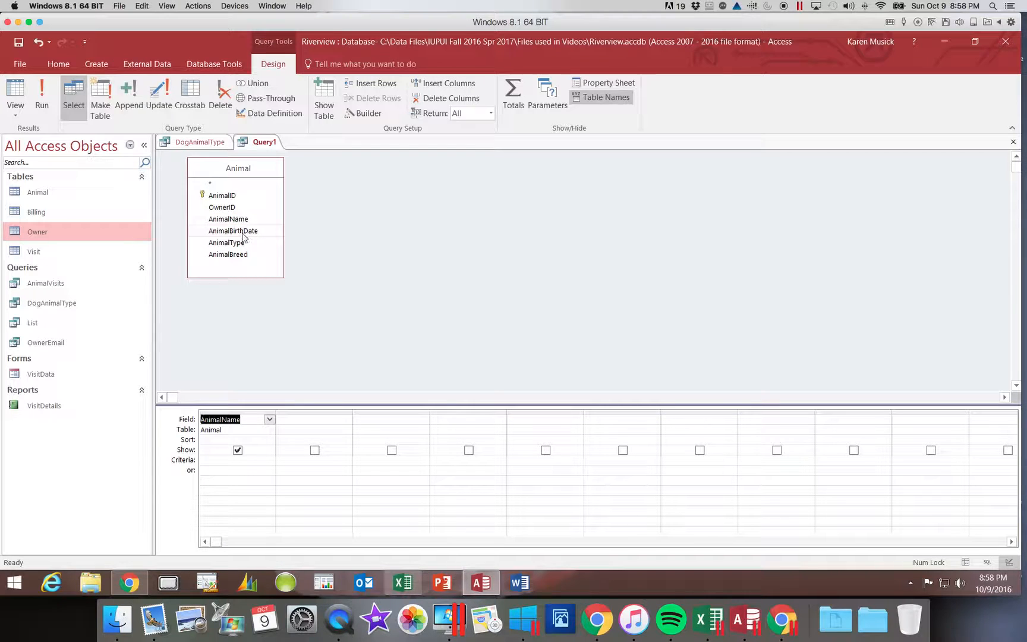
{"action": "double_click", "coordinate": [246, 231]}
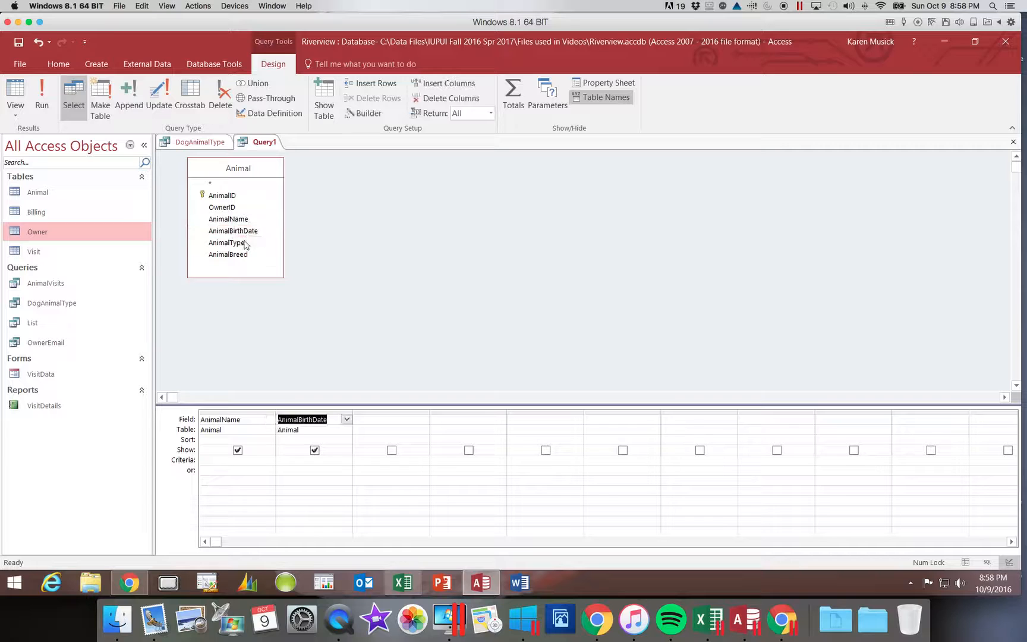
{"action": "left_click", "coordinate": [245, 244]}
{"action": "double_click", "coordinate": [245, 244]}
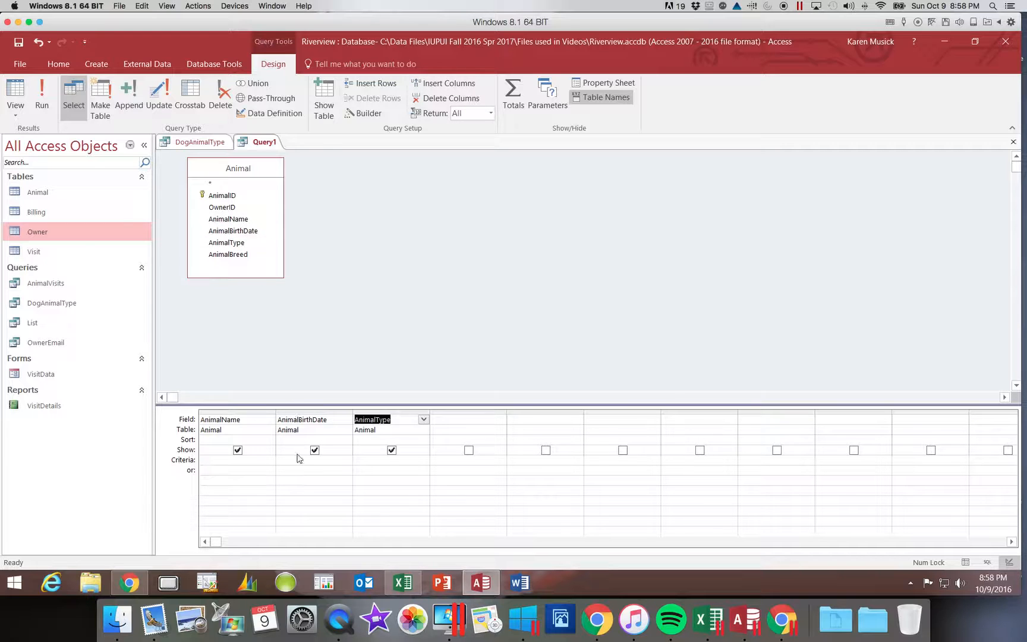
{"action": "left_click", "coordinate": [364, 464]}
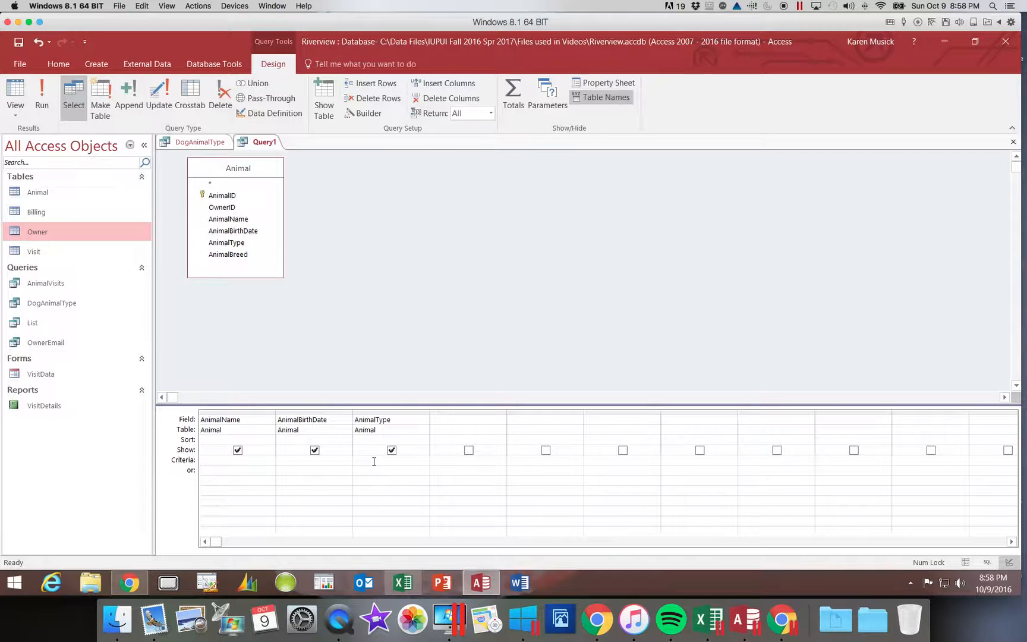
{"action": "type", "text": "dog"}
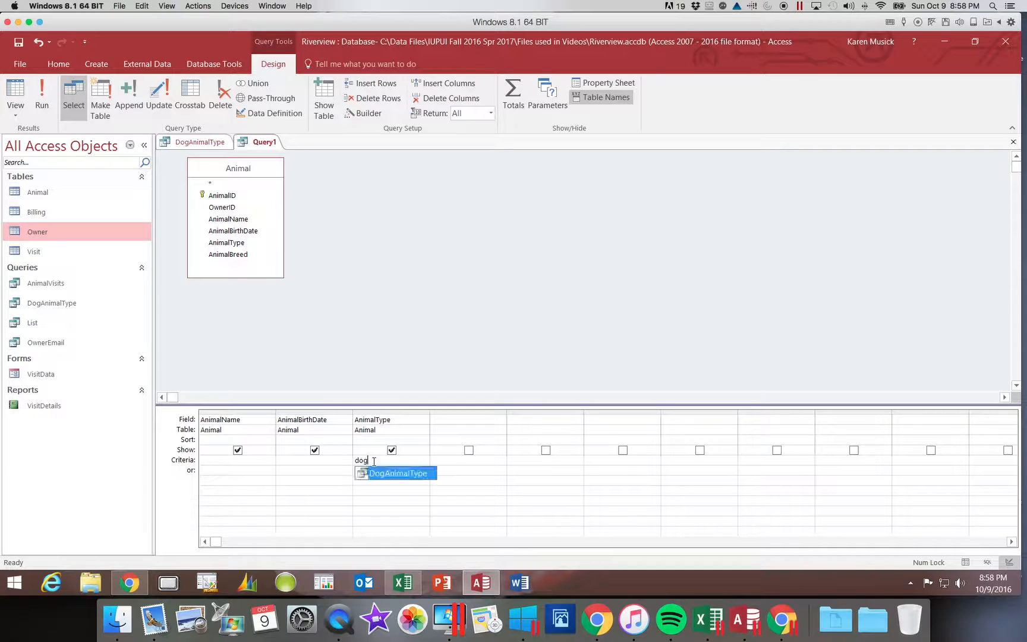
{"action": "key", "text": "Tab"}
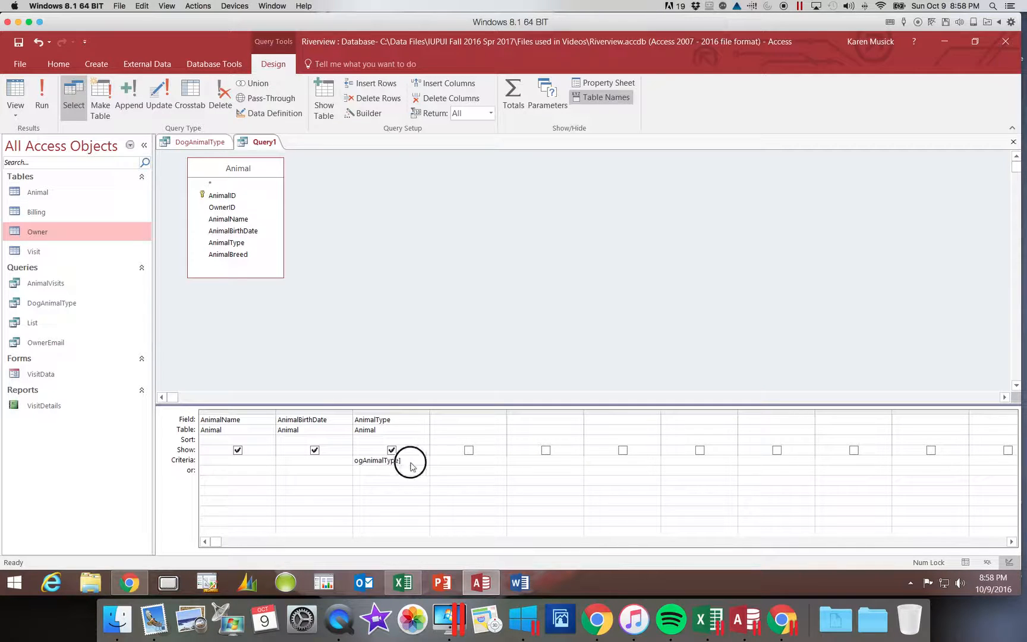
{"action": "left_click_drag", "start_coordinate": [408, 460], "coordinate": [337, 459]}
{"action": "key", "text": "Delete"}
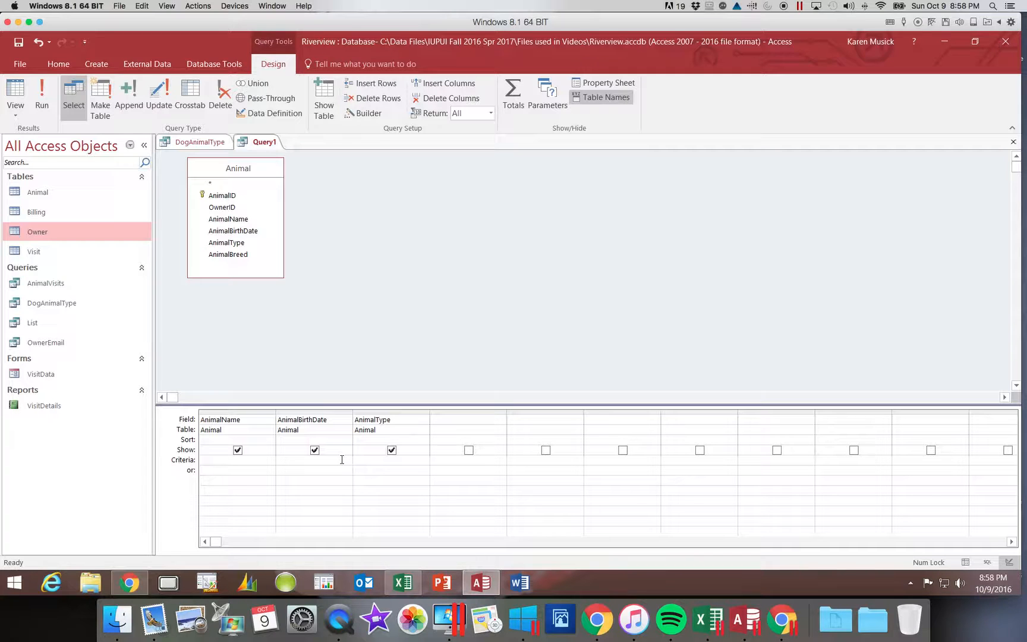
{"action": "type", "text": "\"Dog"}
{"action": "key", "text": "Return"}
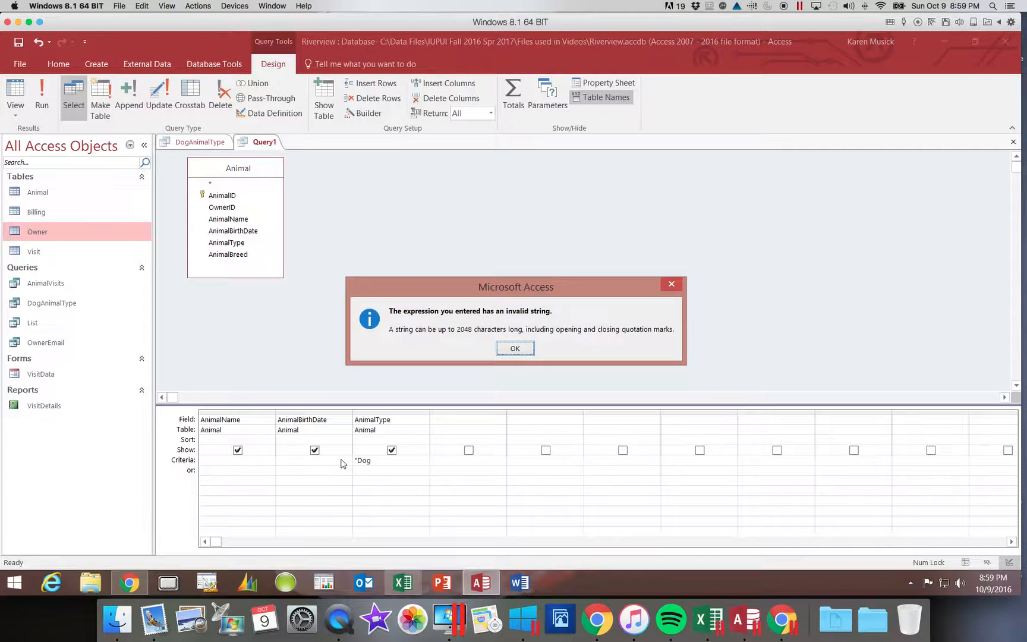
{"action": "key", "text": "Return"}
Set the AnimalType criterion to "Dog" and run the query
{"action": "type", "text": "\"D"}
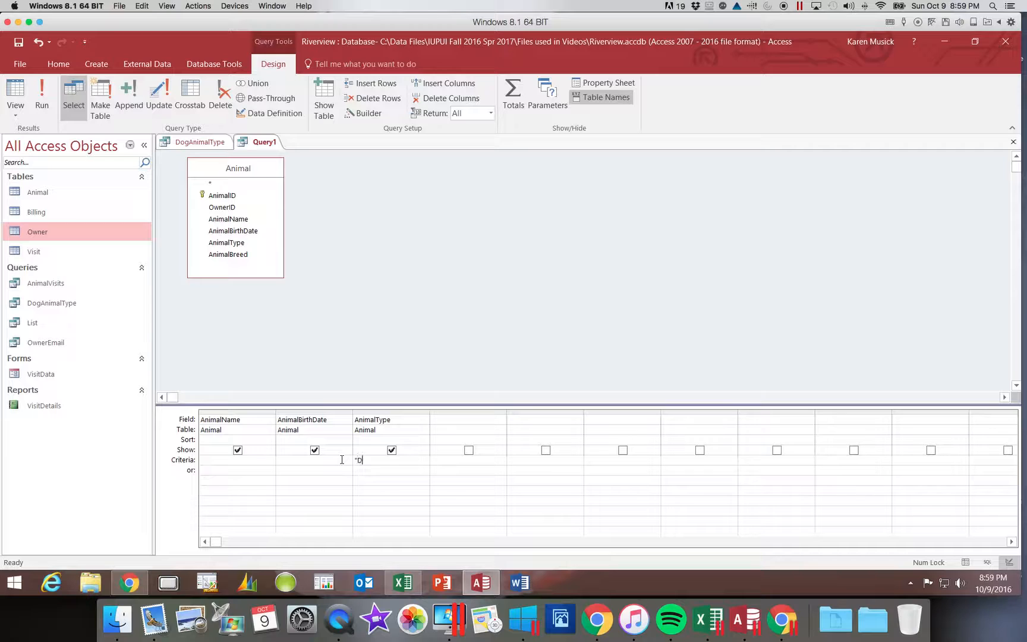
{"action": "type", "text": "OG\""}
{"action": "key", "text": "BackSpace"}
{"action": "key", "text": "BackSpace"}
{"action": "key", "text": "BackSpace"}
{"action": "type", "text": "og\""}
{"action": "key", "text": "Tab"}
{"action": "left_click", "coordinate": [42, 98]}
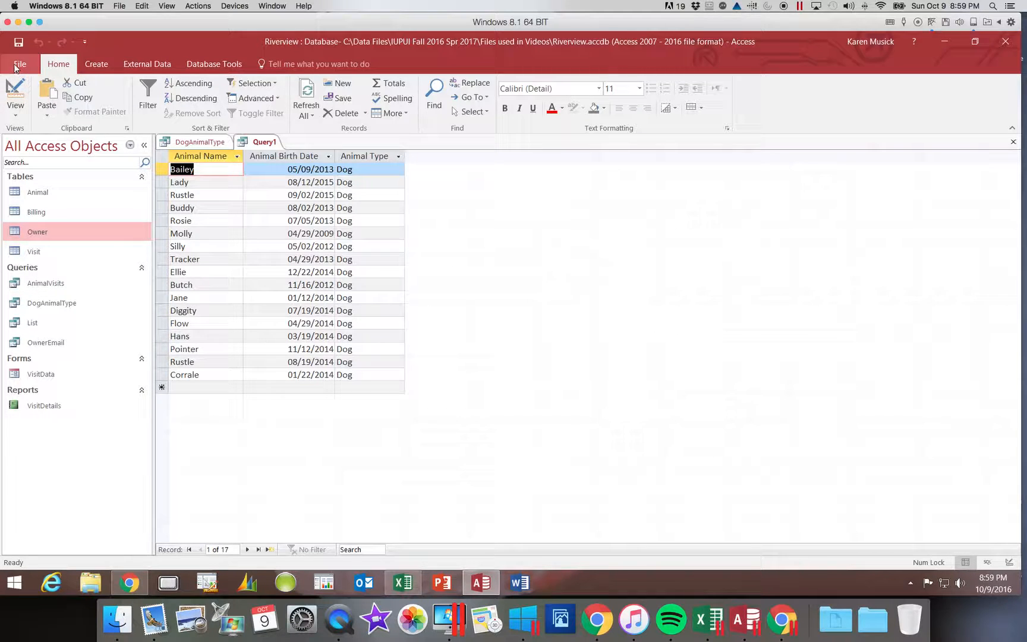
Save the query as DogTest
{"action": "left_click", "coordinate": [19, 42]}
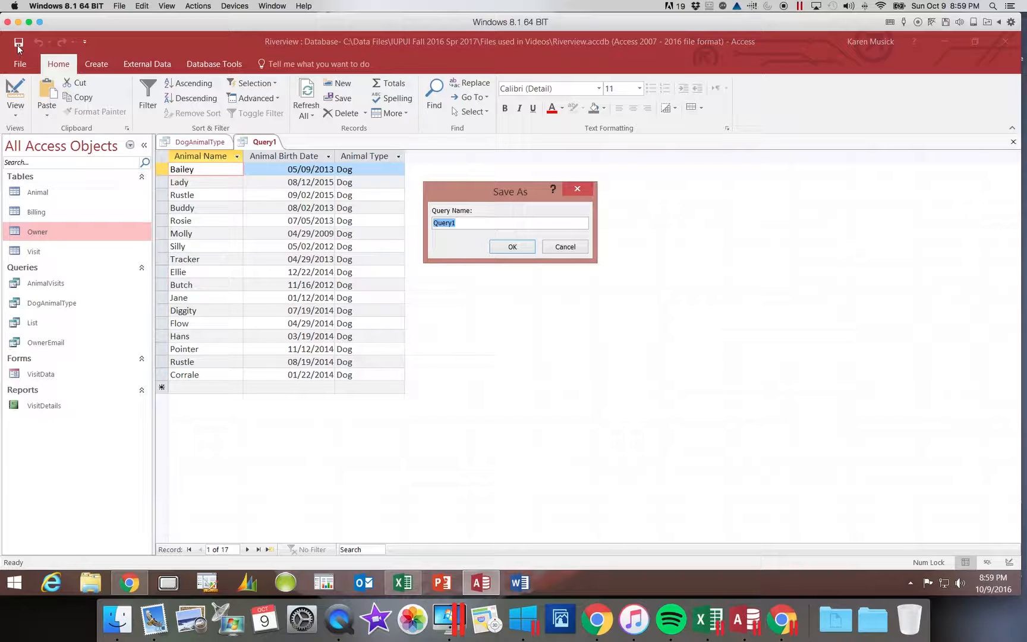
{"action": "type", "text": "DogTest"}
{"action": "key", "text": "Return"}
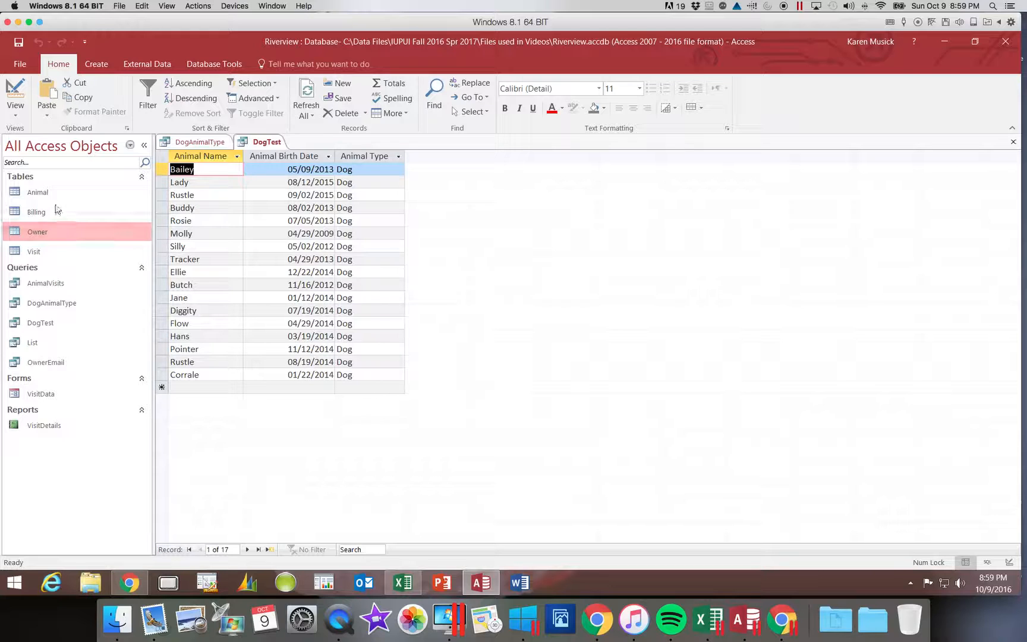
Return to DogTest's design, delete the AnimalType column from the grid and rerun the query
{"action": "left_click", "coordinate": [16, 116]}
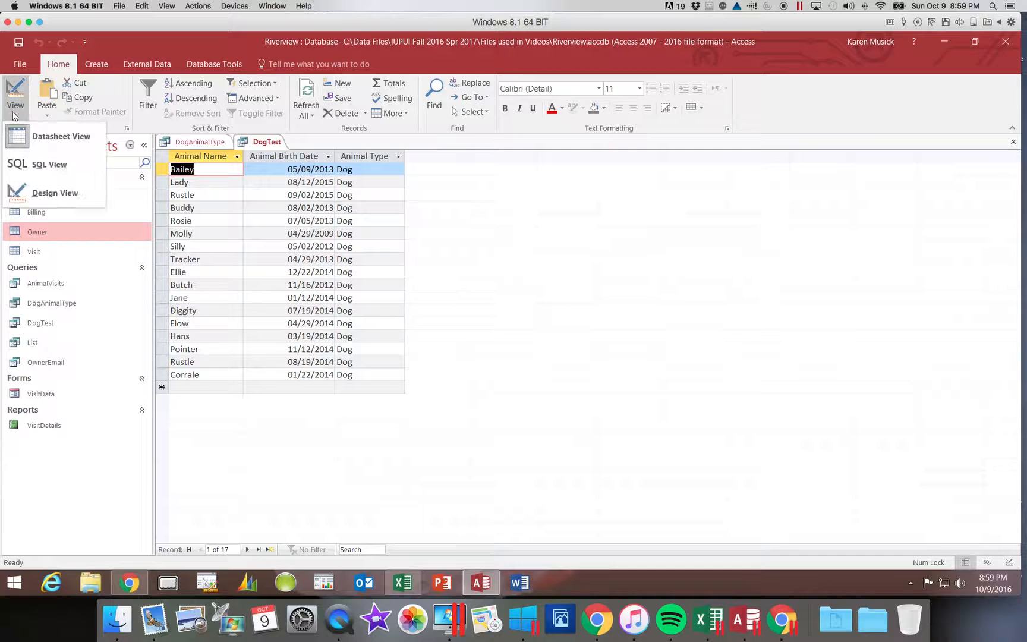
{"action": "left_click", "coordinate": [43, 196]}
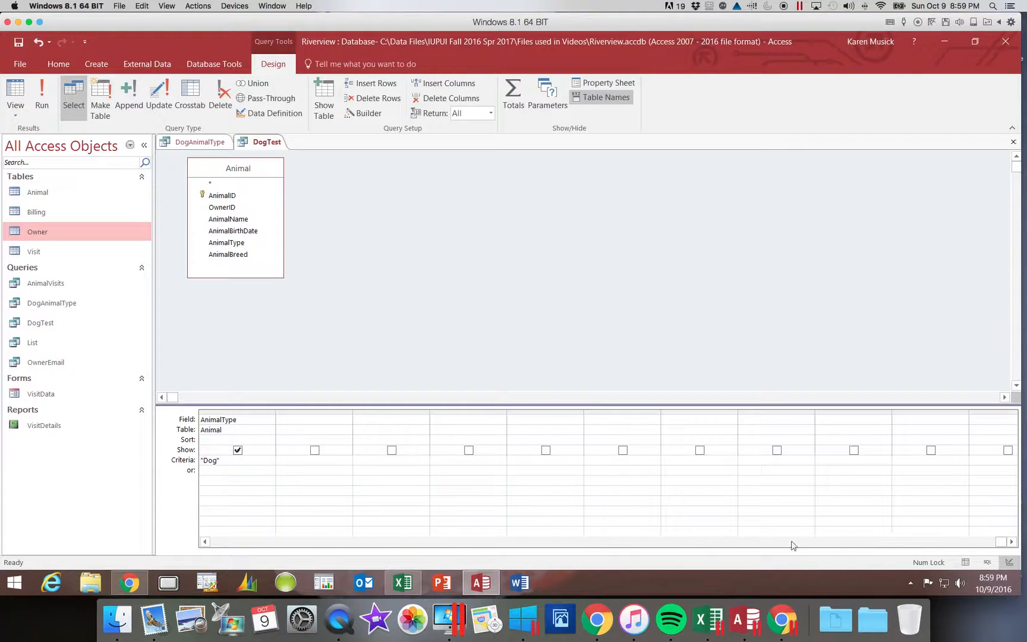
{"action": "left_click", "coordinate": [205, 542]}
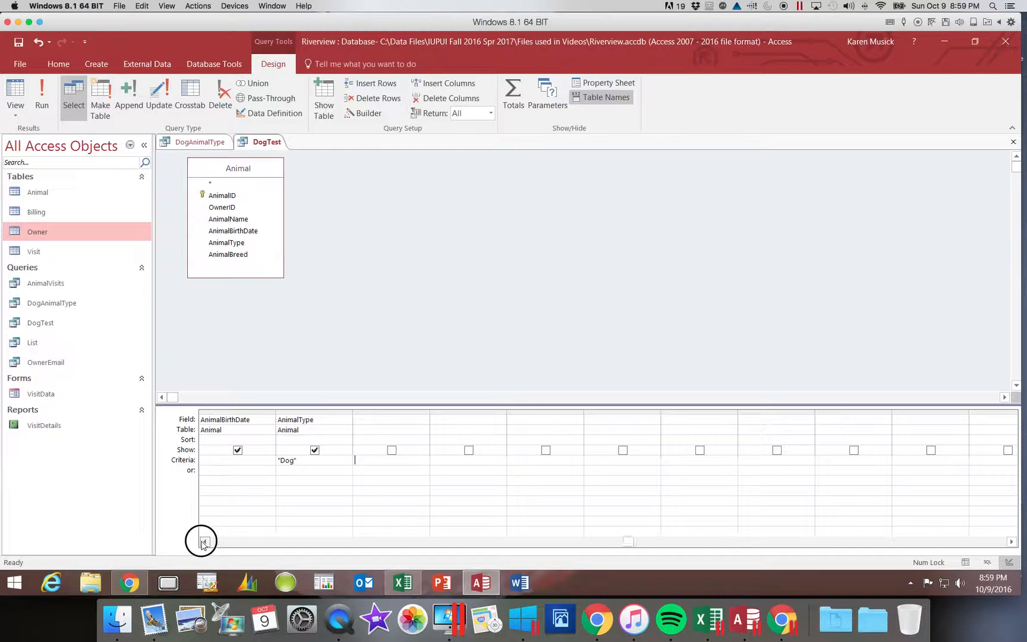
{"action": "left_click", "coordinate": [205, 542]}
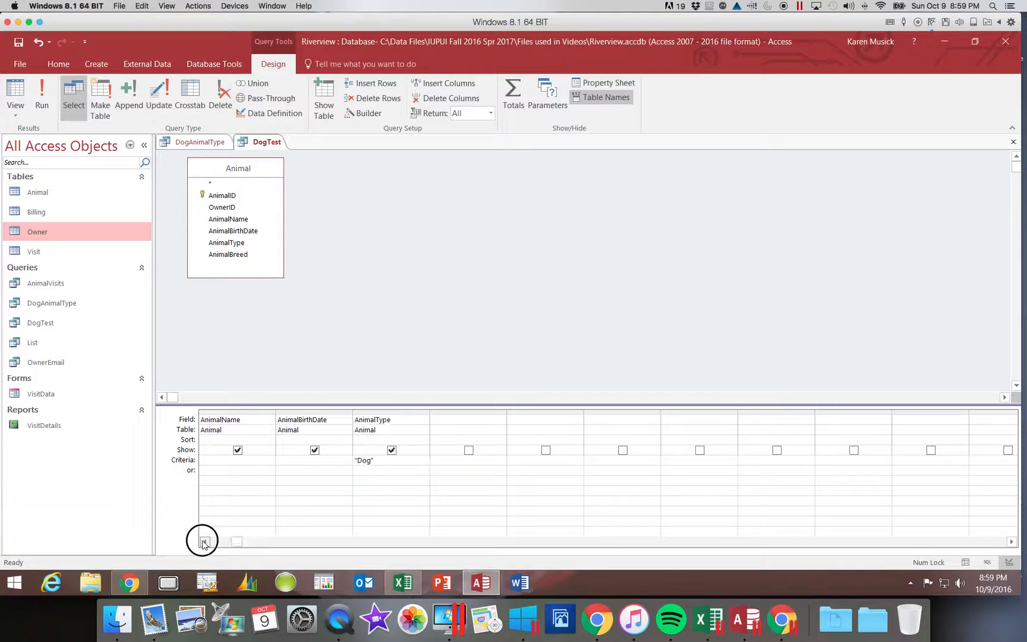
{"action": "left_click", "coordinate": [389, 413]}
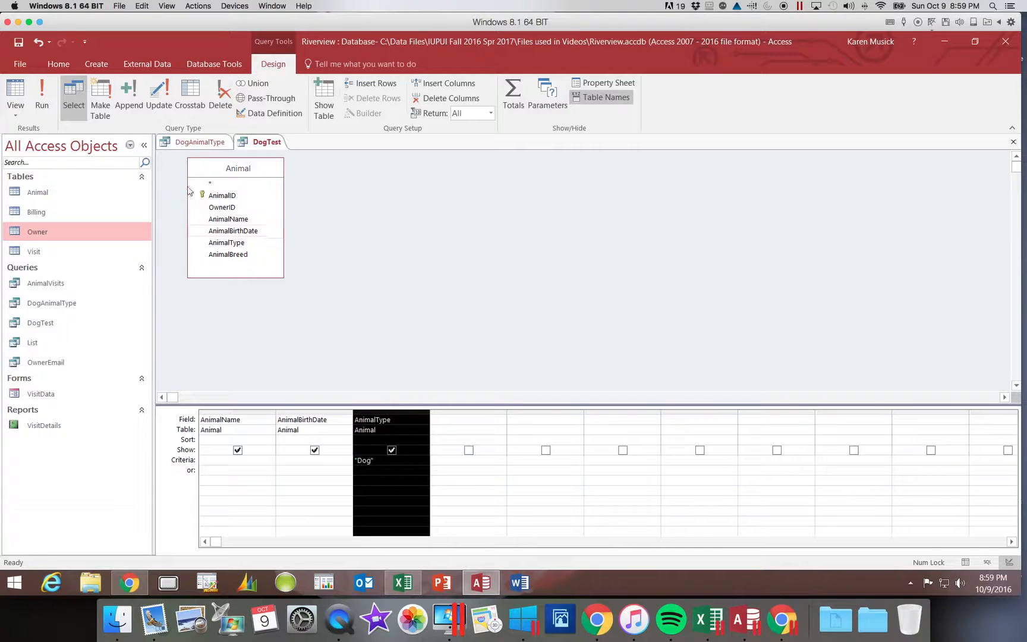
{"action": "left_click", "coordinate": [221, 111]}
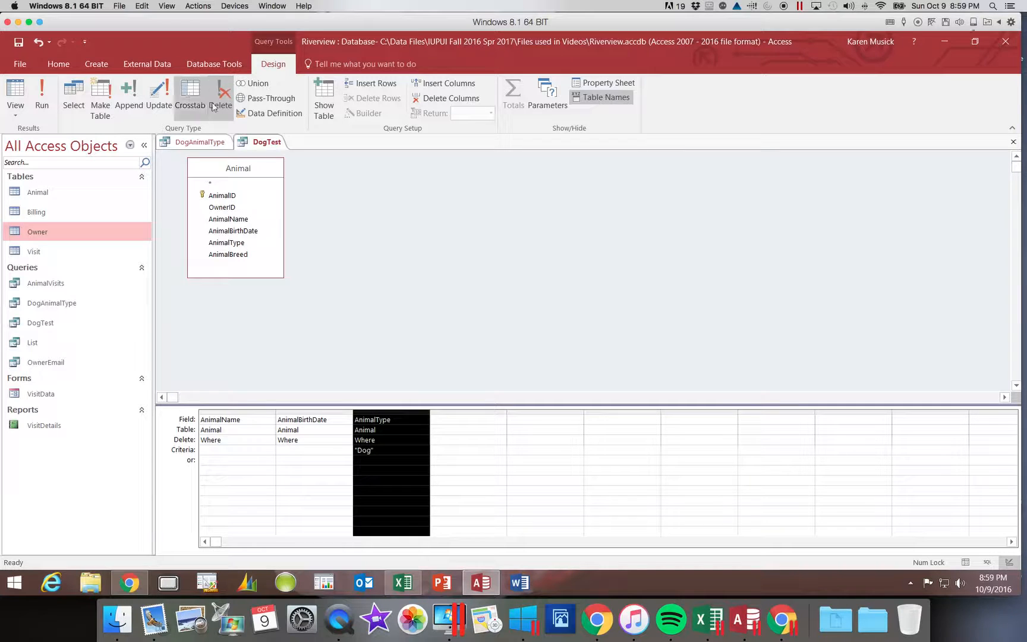
{"action": "left_click", "coordinate": [83, 113]}
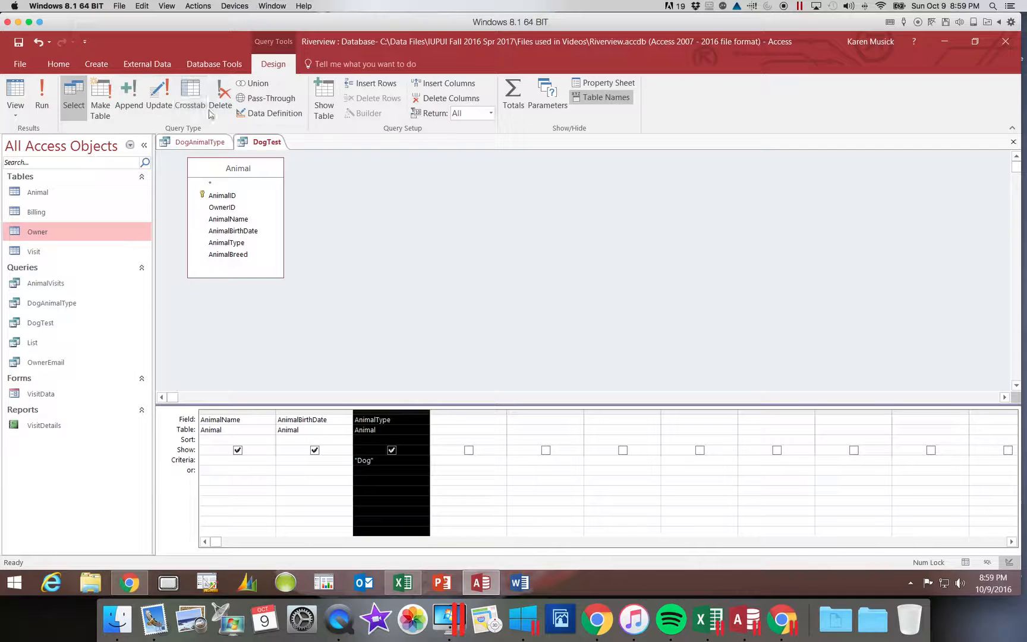
{"action": "left_click", "coordinate": [447, 100]}
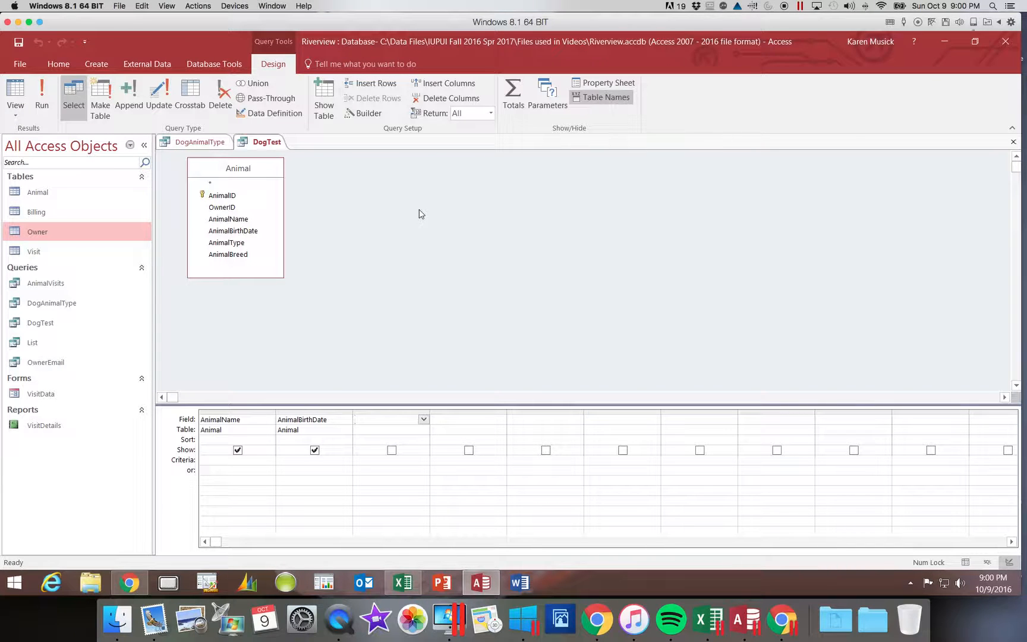
{"action": "left_click", "coordinate": [40, 102]}
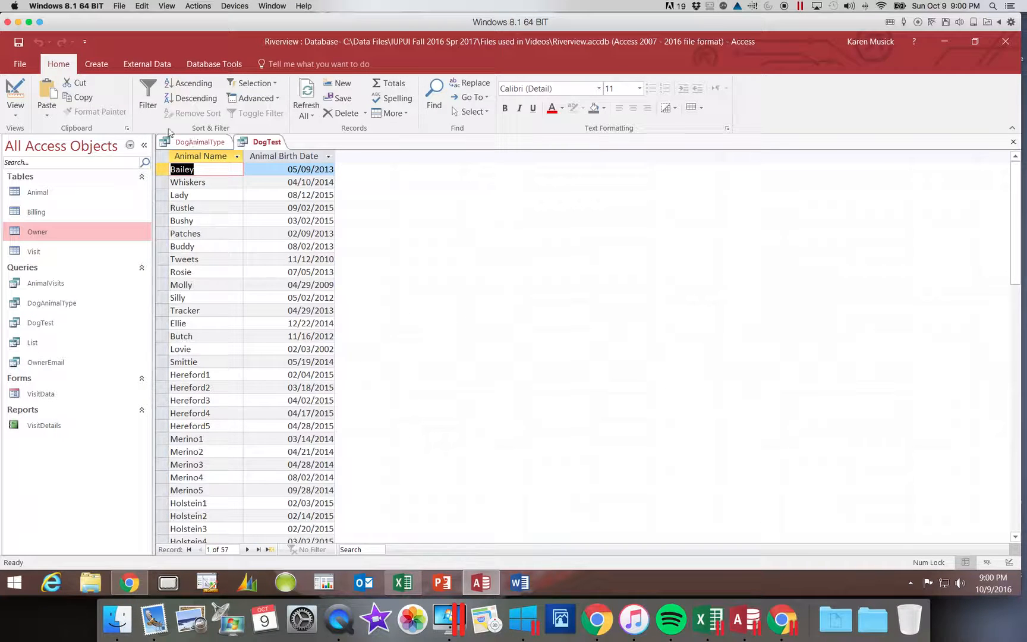
Add AnimalType back to DogTest's design grid with the criterion "Dog" and rerun the query
{"action": "left_click", "coordinate": [19, 112]}
{"action": "left_click", "coordinate": [33, 196]}
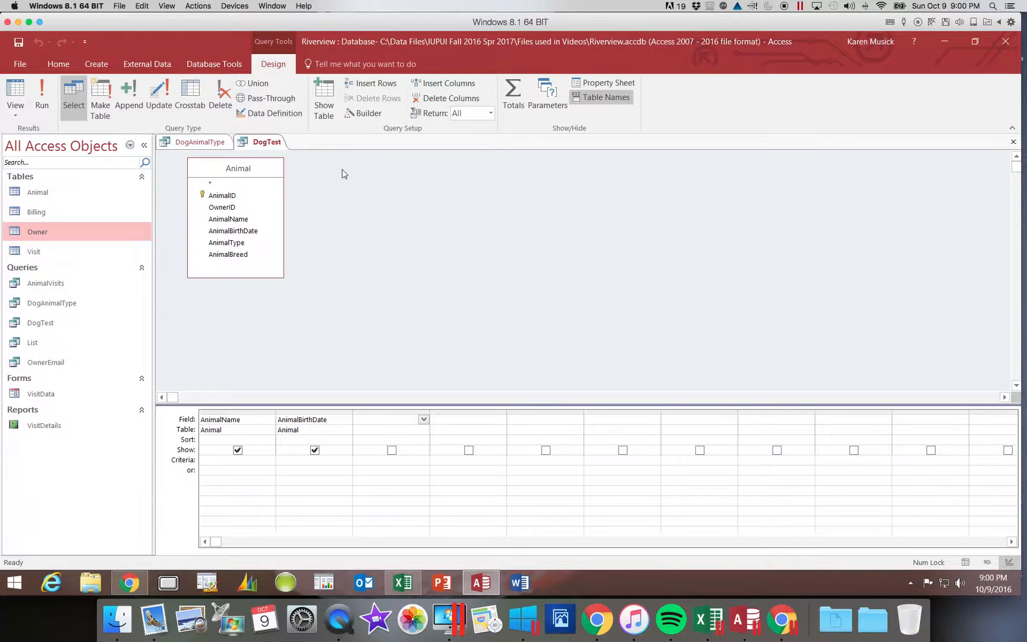
{"action": "left_click", "coordinate": [260, 244]}
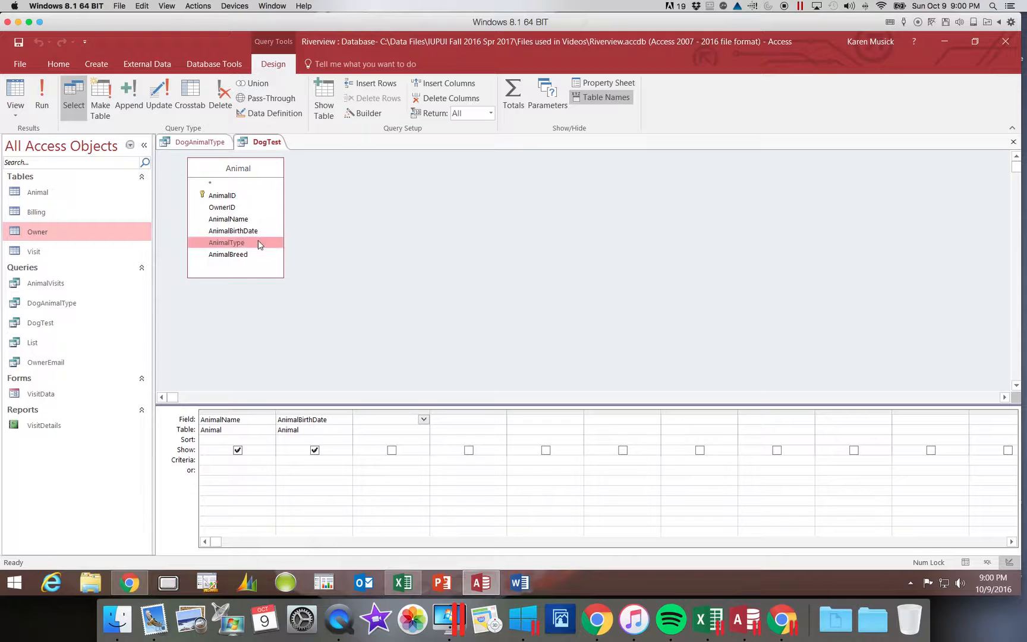
{"action": "double_click", "coordinate": [260, 244]}
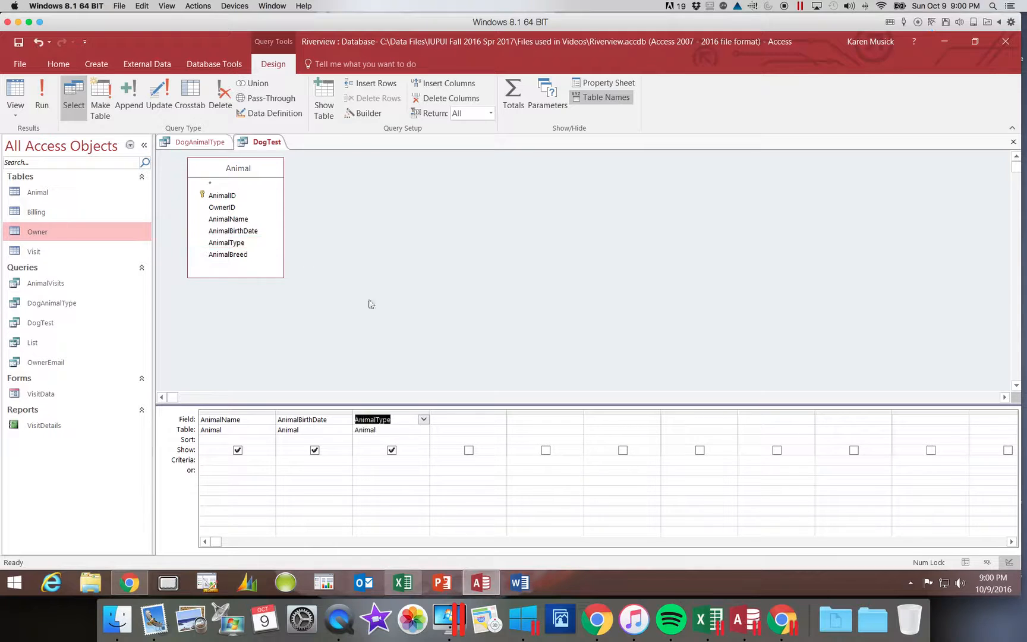
{"action": "left_click", "coordinate": [366, 461]}
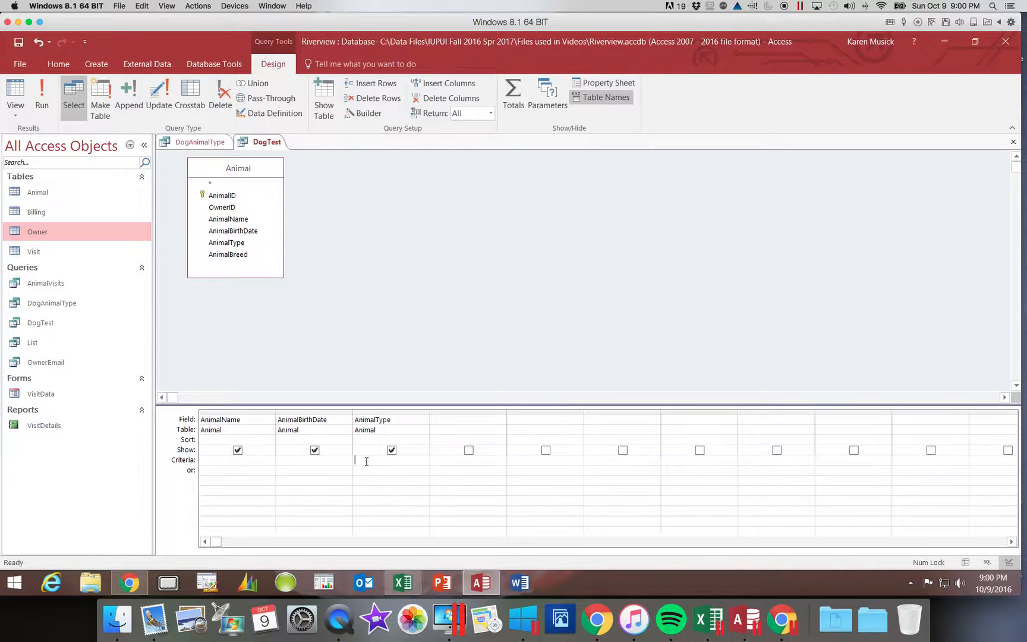
{"action": "type", "text": "\"Dog"}
{"action": "key", "text": "Tab"}
{"action": "left_click", "coordinate": [39, 97]}
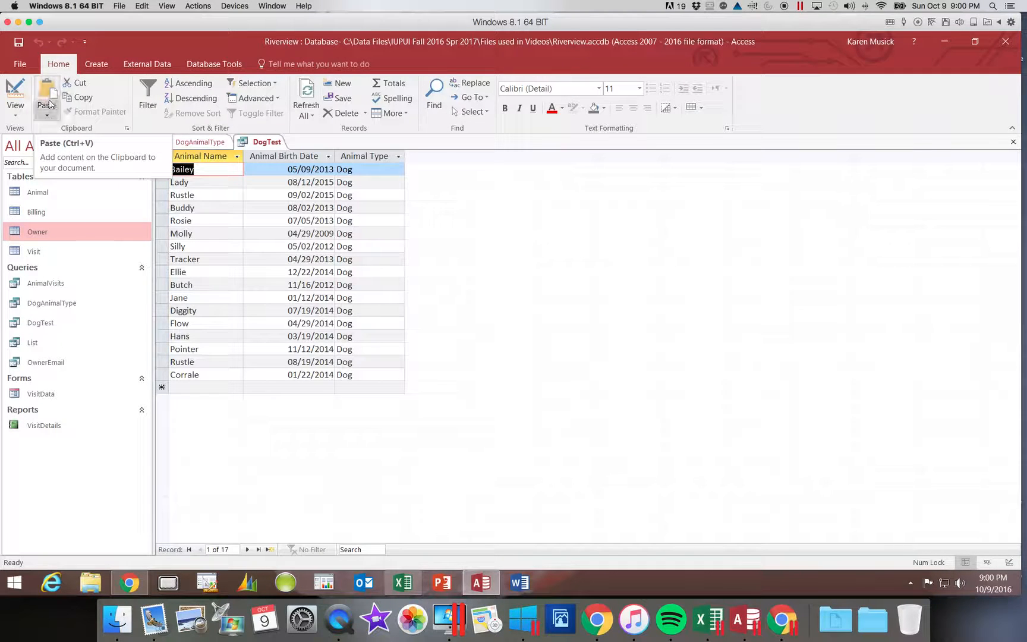
Exclude AnimalType from DogTest's displayed columns in Design view and rerun the query
{"action": "left_click", "coordinate": [10, 90]}
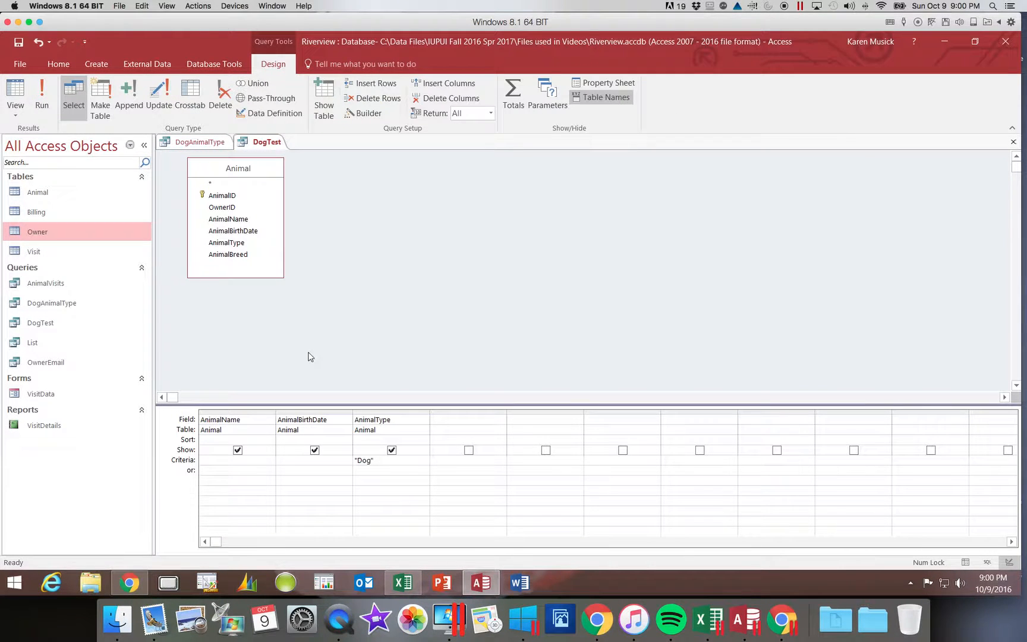
{"action": "left_click", "coordinate": [392, 450]}
{"action": "left_click", "coordinate": [43, 100]}
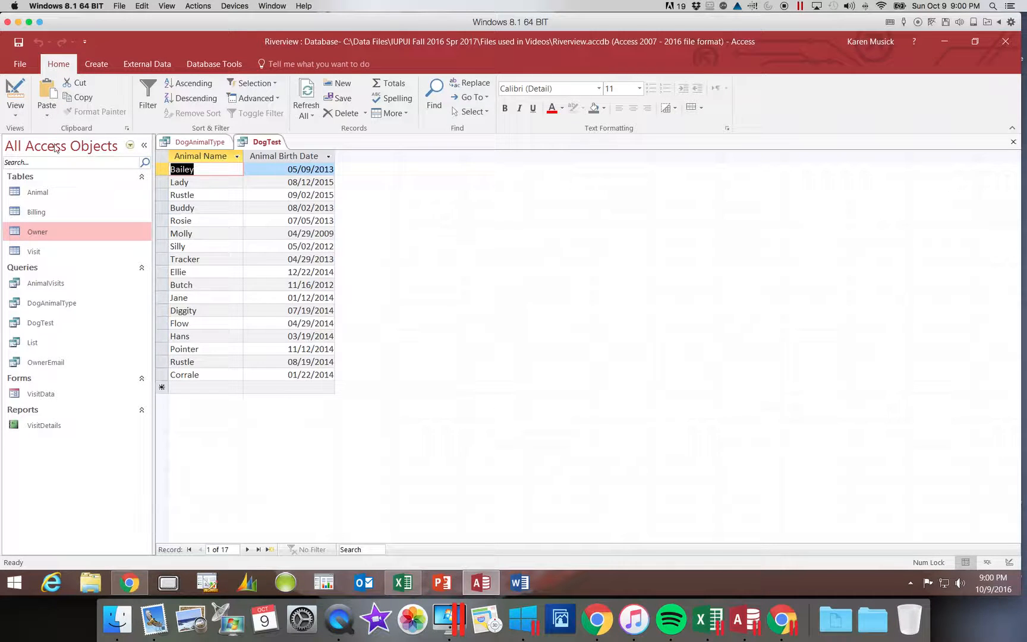
Return to DogTest's design, undo the last changes to the grid and close the query
{"action": "left_click", "coordinate": [15, 114]}
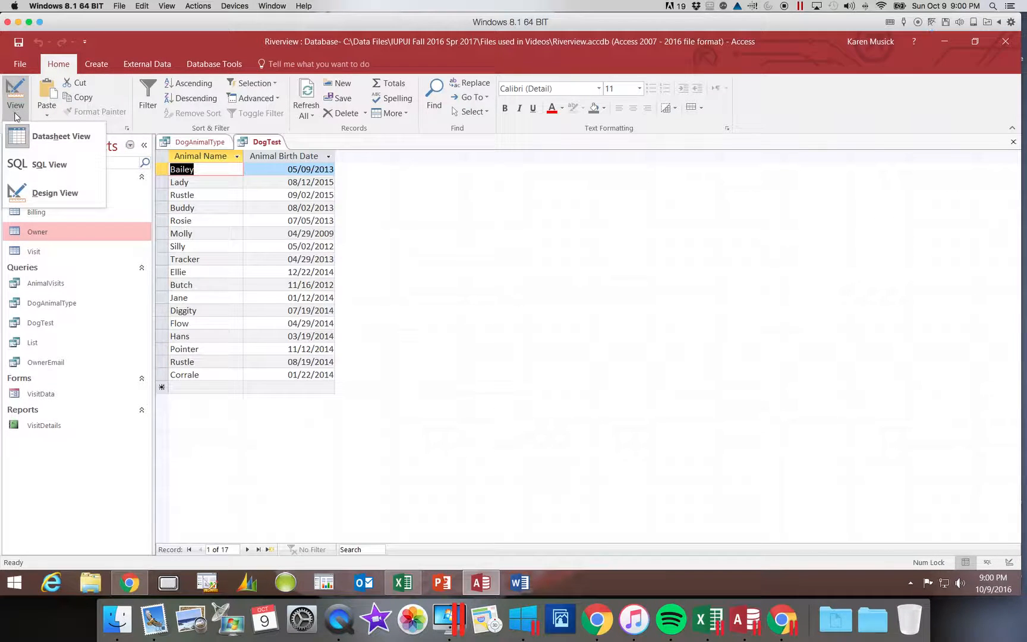
{"action": "left_click", "coordinate": [7, 190]}
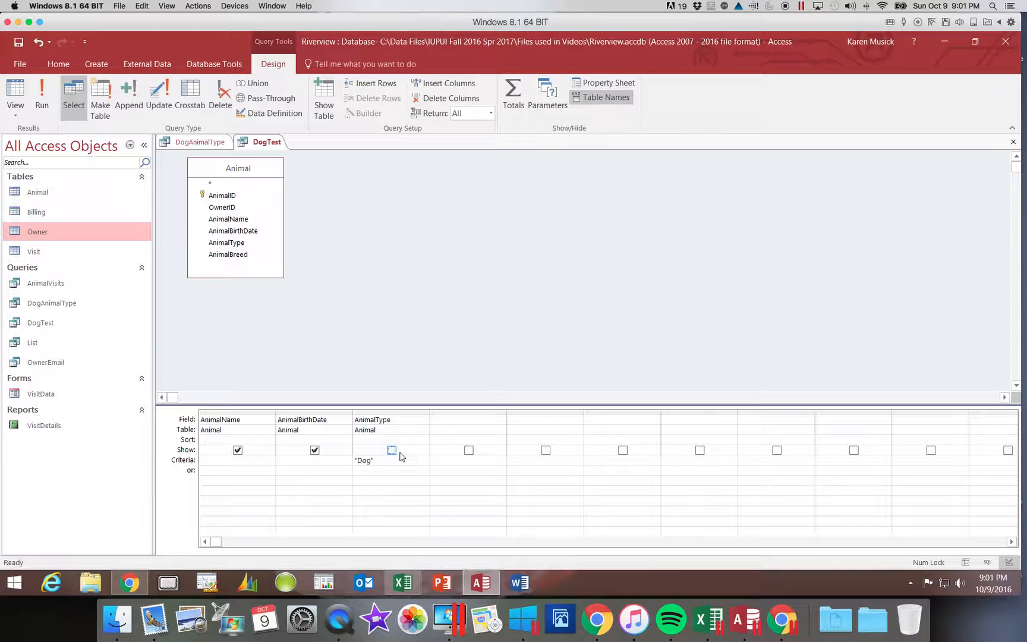
{"action": "key", "text": "ctrl+z"}
{"action": "key", "text": "ctrl+z"}
{"action": "key", "text": "ctrl+z"}
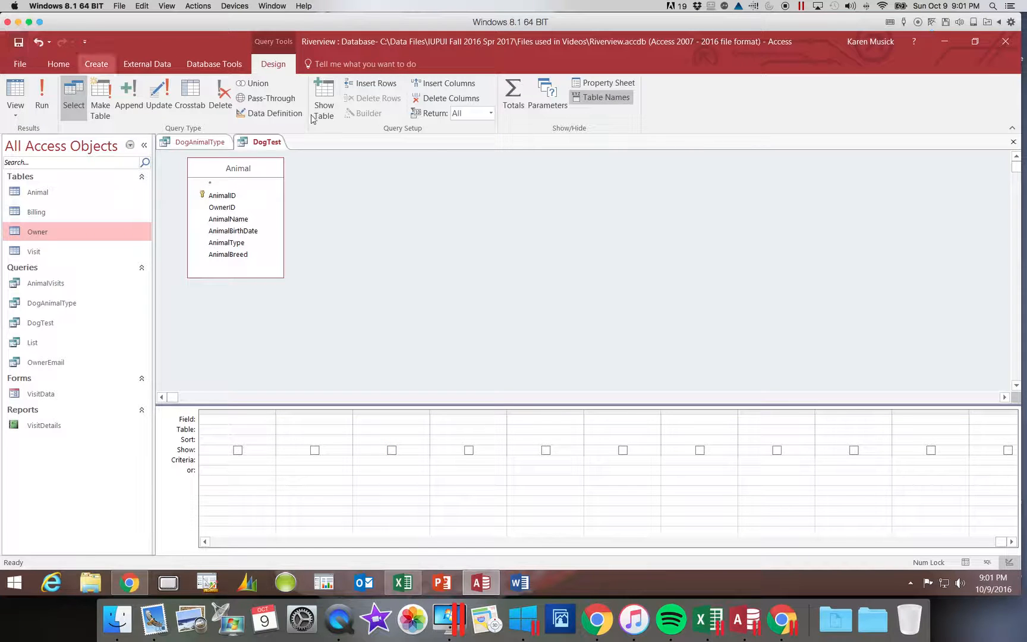
{"action": "left_click", "coordinate": [1014, 142]}
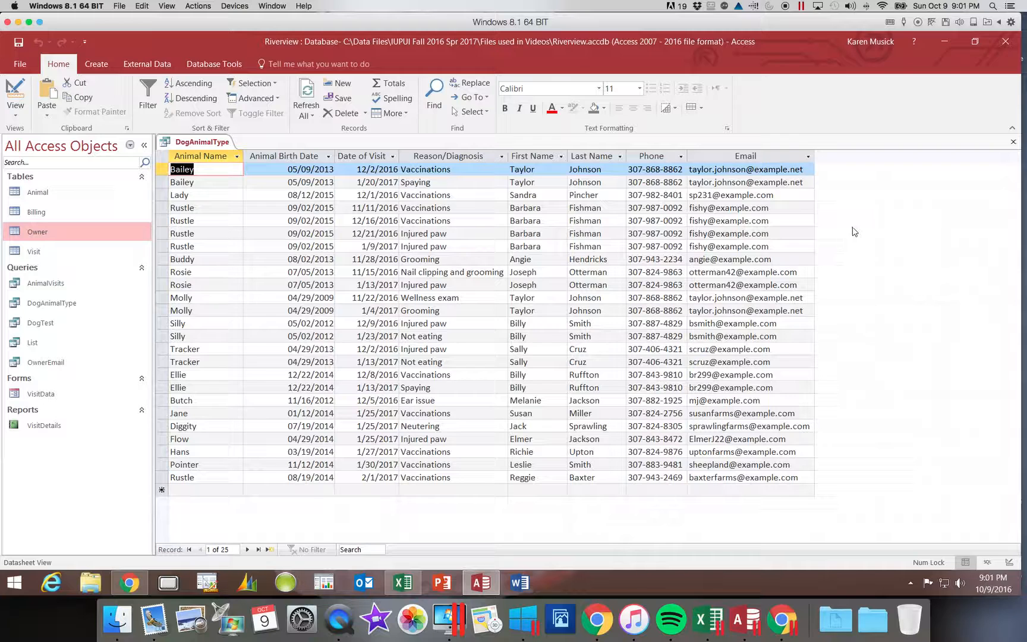
Switch DogAnimalType to Design view and move FirstName and LastName to the first two columns of the grid
{"action": "left_click", "coordinate": [15, 92]}
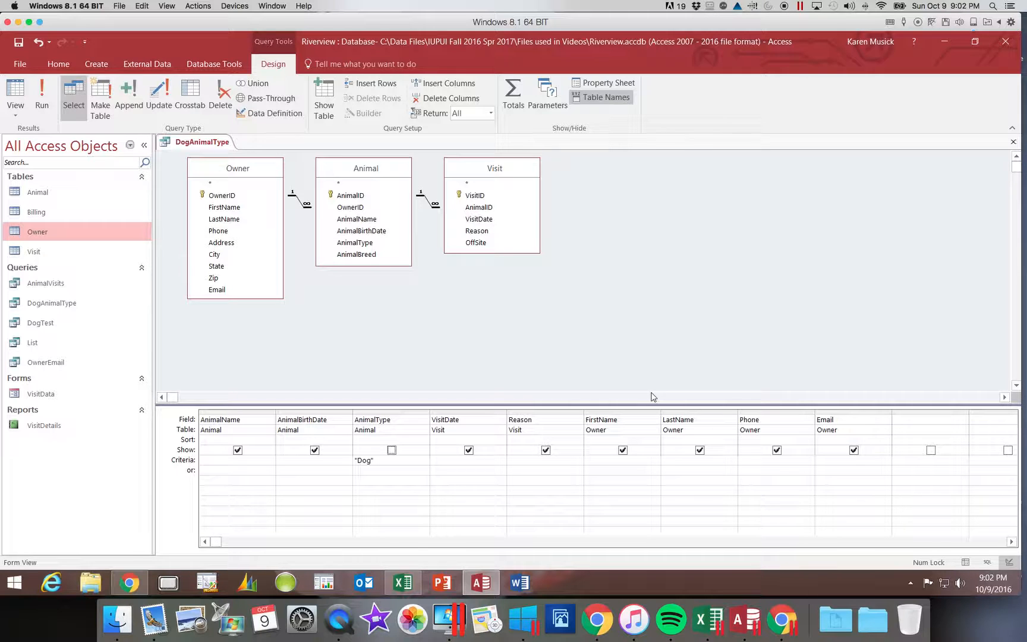
{"action": "left_click", "coordinate": [621, 411]}
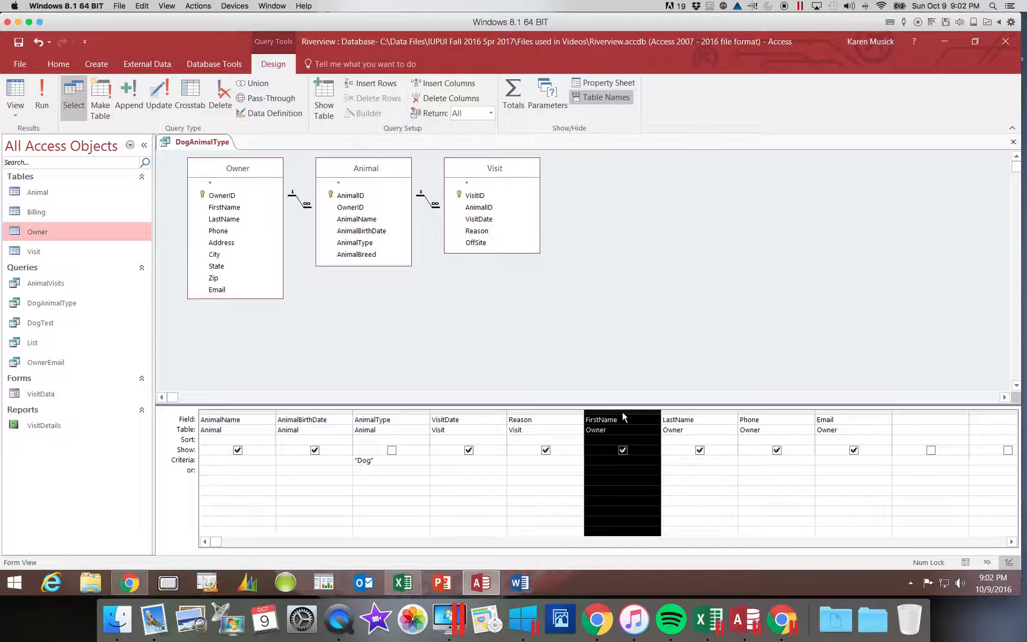
{"action": "left_click_drag", "start_coordinate": [624, 412], "coordinate": [265, 406]}
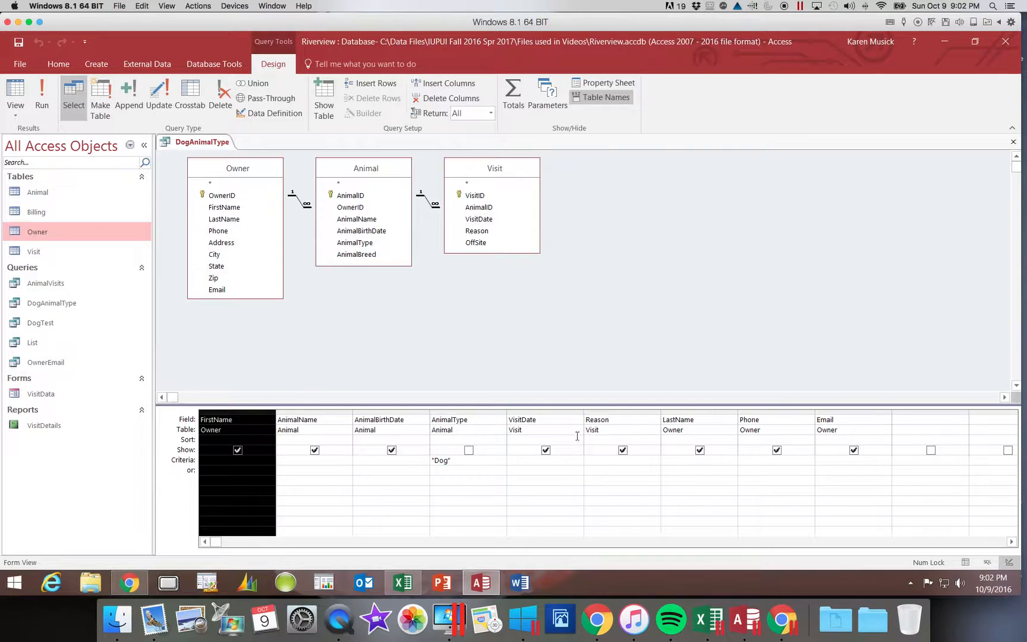
{"action": "left_click", "coordinate": [693, 413]}
{"action": "left_click_drag", "start_coordinate": [698, 413], "coordinate": [338, 417]}
Move the Phone column to directly after LastName in the DogAnimalType grid
{"action": "left_click", "coordinate": [791, 413]}
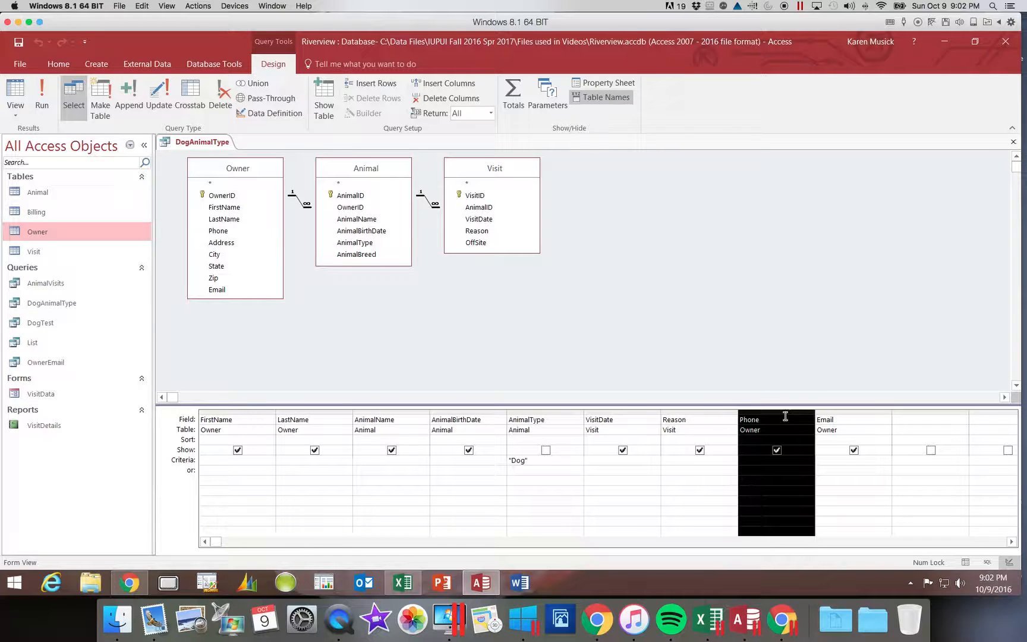
{"action": "left_click", "coordinate": [783, 420]}
{"action": "left_click", "coordinate": [787, 414]}
{"action": "left_click", "coordinate": [786, 411]}
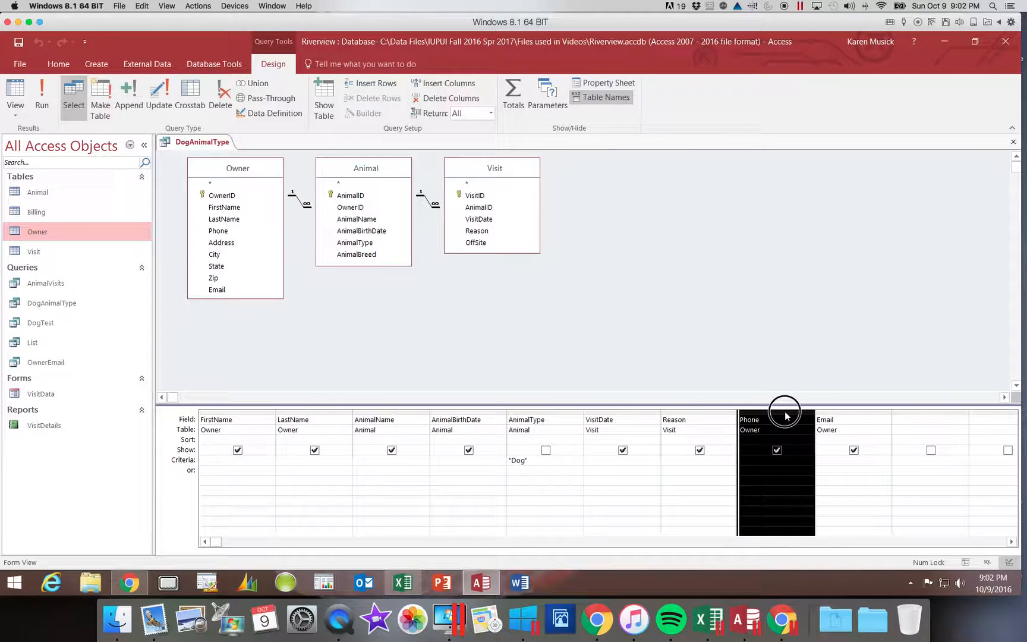
{"action": "left_click_drag", "start_coordinate": [785, 416], "coordinate": [416, 416]}
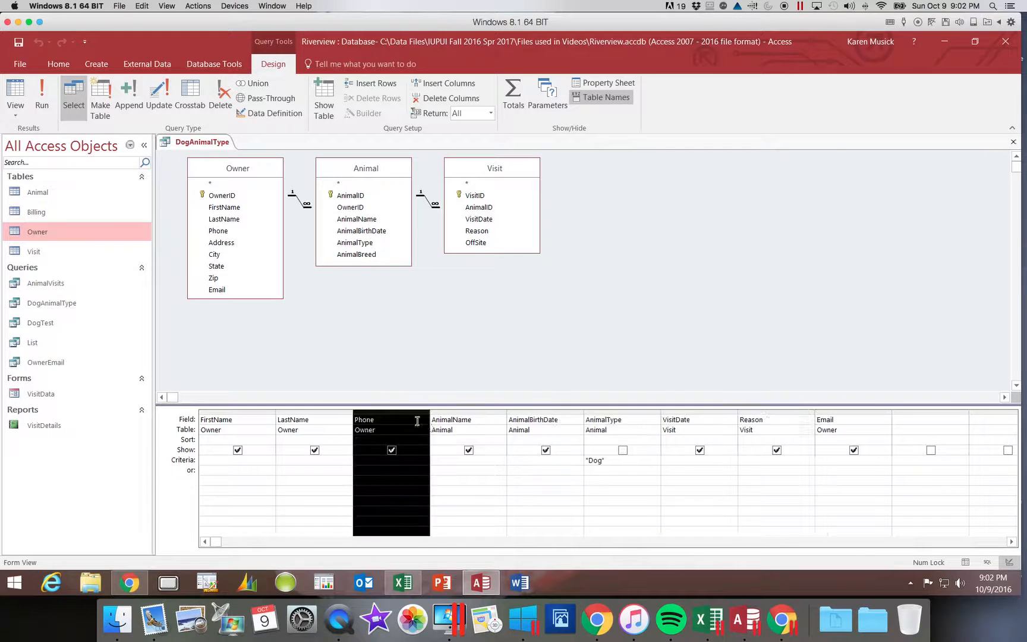
Move the Email column to directly after Phone in the DogAnimalType grid and run the query
{"action": "left_click", "coordinate": [868, 411]}
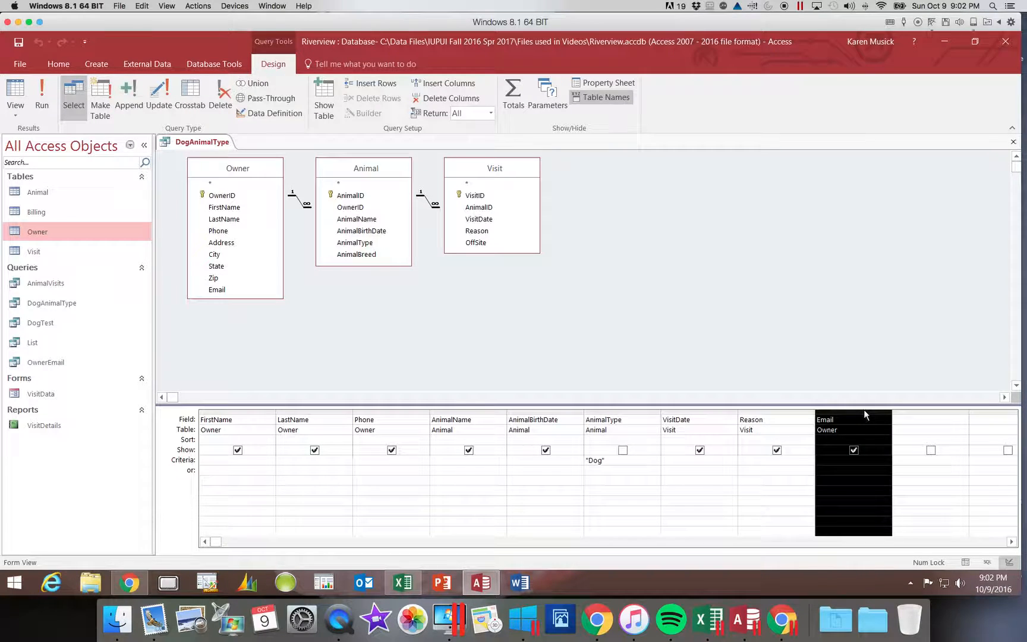
{"action": "left_click_drag", "start_coordinate": [864, 409], "coordinate": [471, 404]}
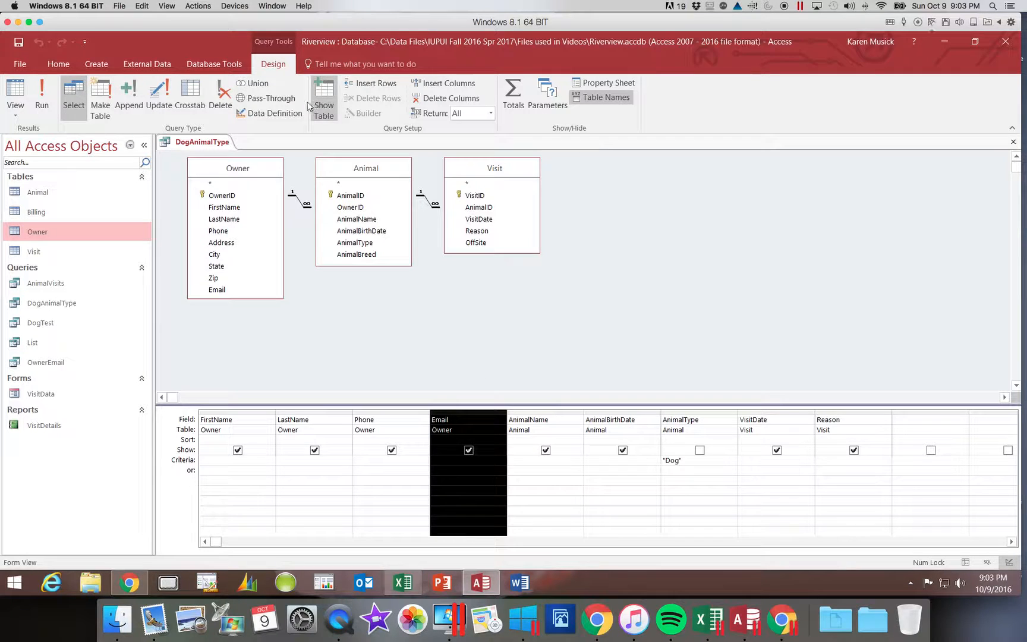
{"action": "left_click", "coordinate": [42, 101]}
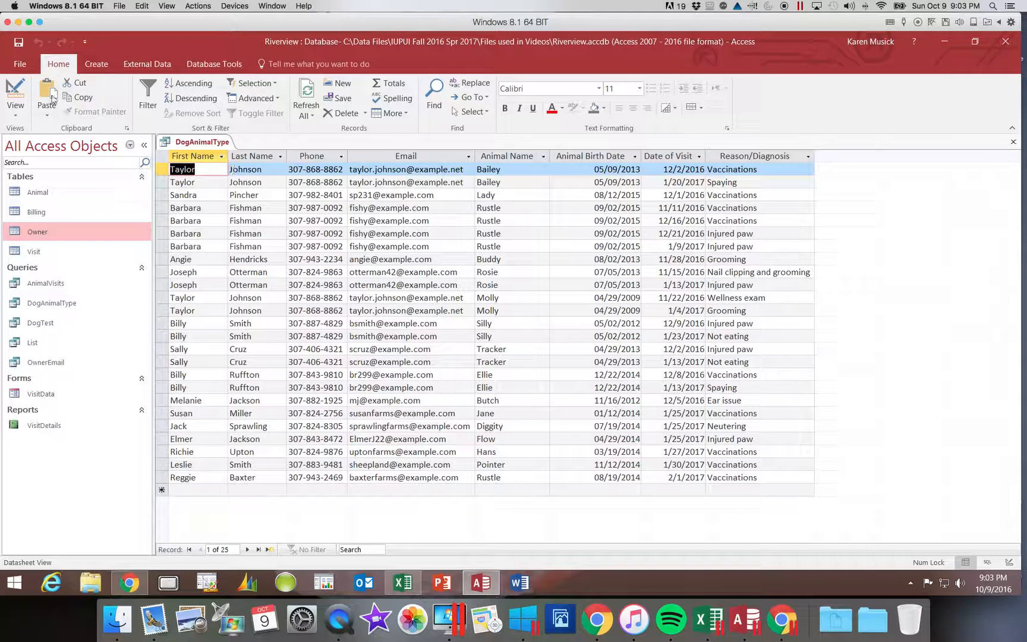
Return DogAnimalType to Design view and move the Email column ahead of FirstName
{"action": "left_click", "coordinate": [16, 91]}
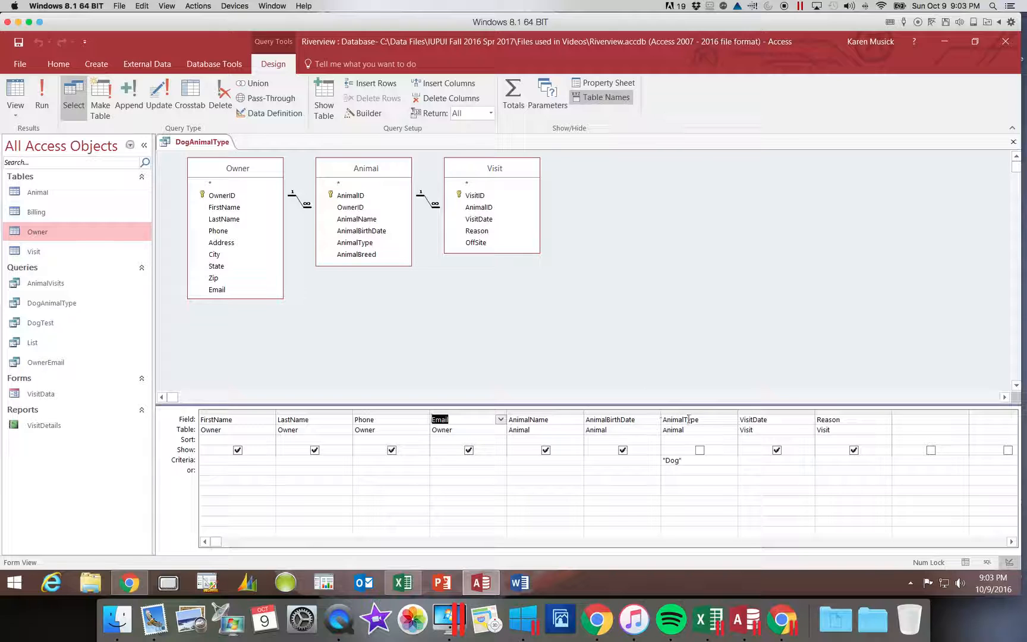
{"action": "left_click", "coordinate": [468, 412]}
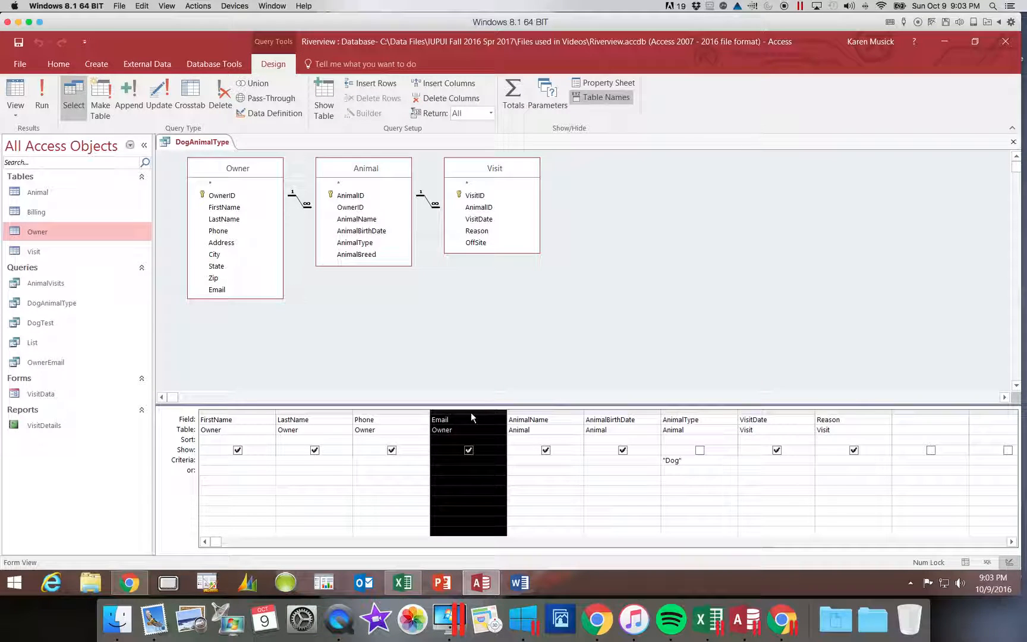
{"action": "left_click_drag", "start_coordinate": [470, 412], "coordinate": [259, 405]}
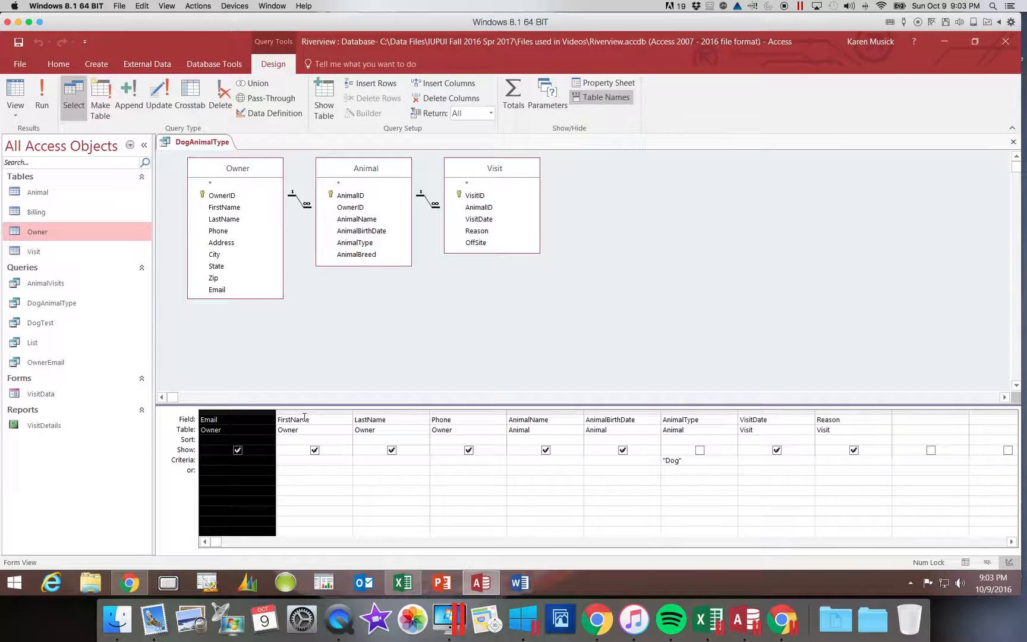
Move the Email column back between Phone and AnimalName and close the DogAnimalType query
{"action": "left_click", "coordinate": [264, 412]}
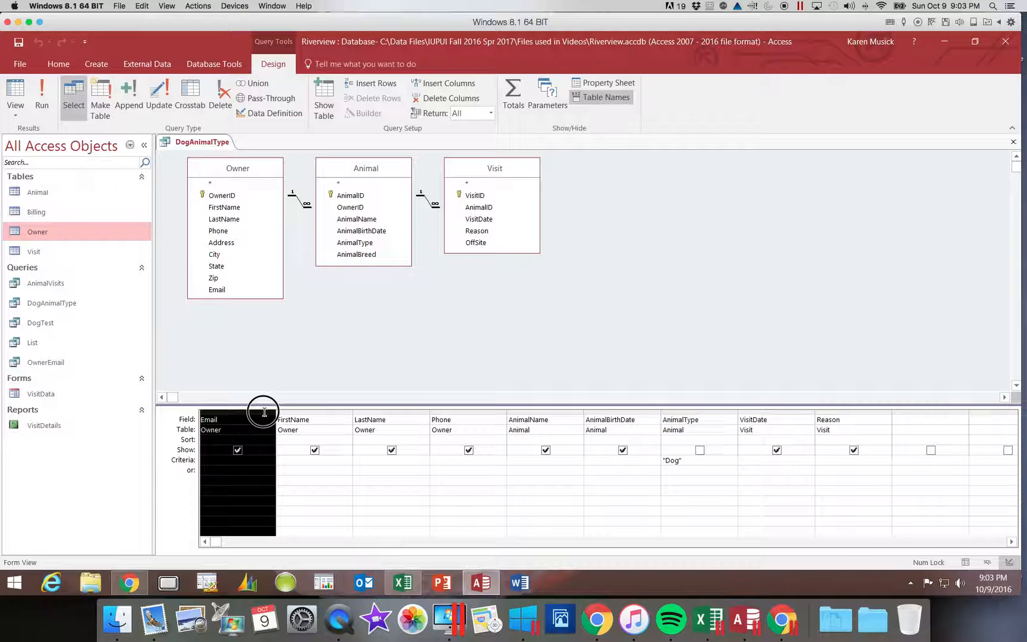
{"action": "left_click_drag", "start_coordinate": [264, 412], "coordinate": [513, 418]}
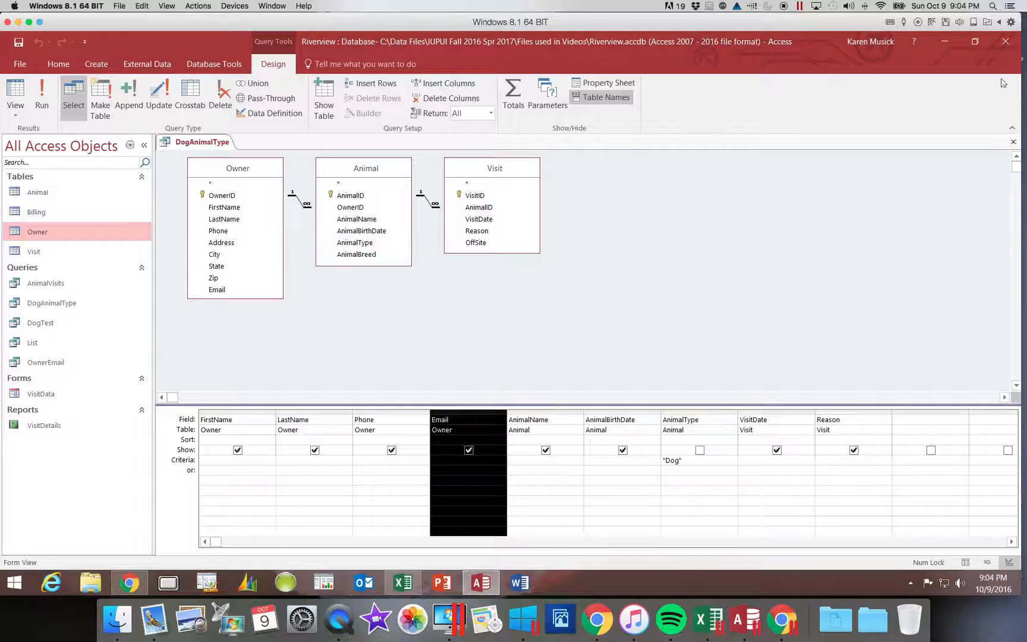
{"action": "left_click", "coordinate": [1015, 141]}
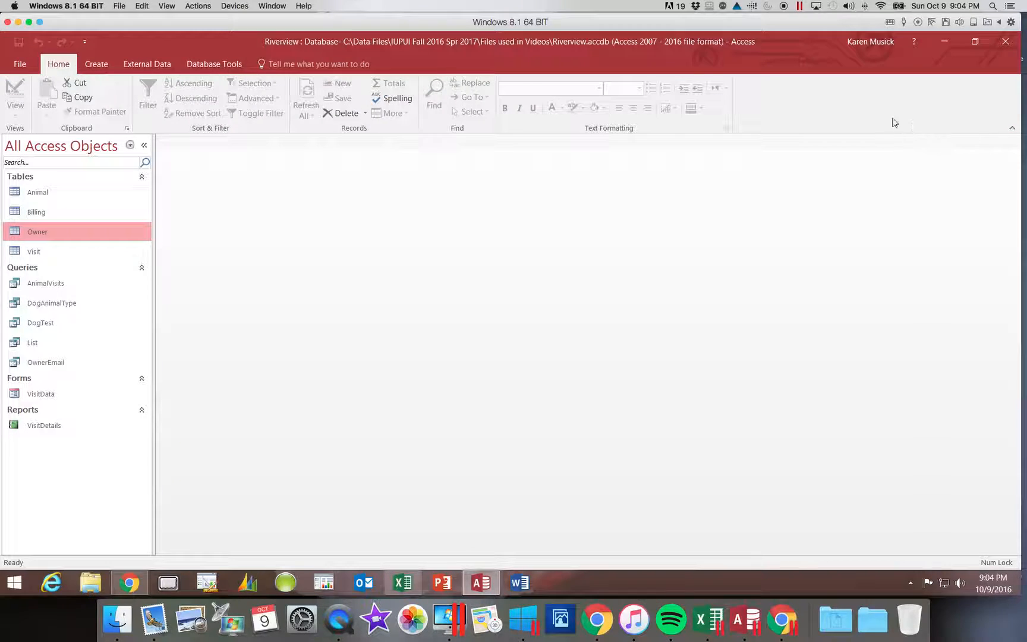